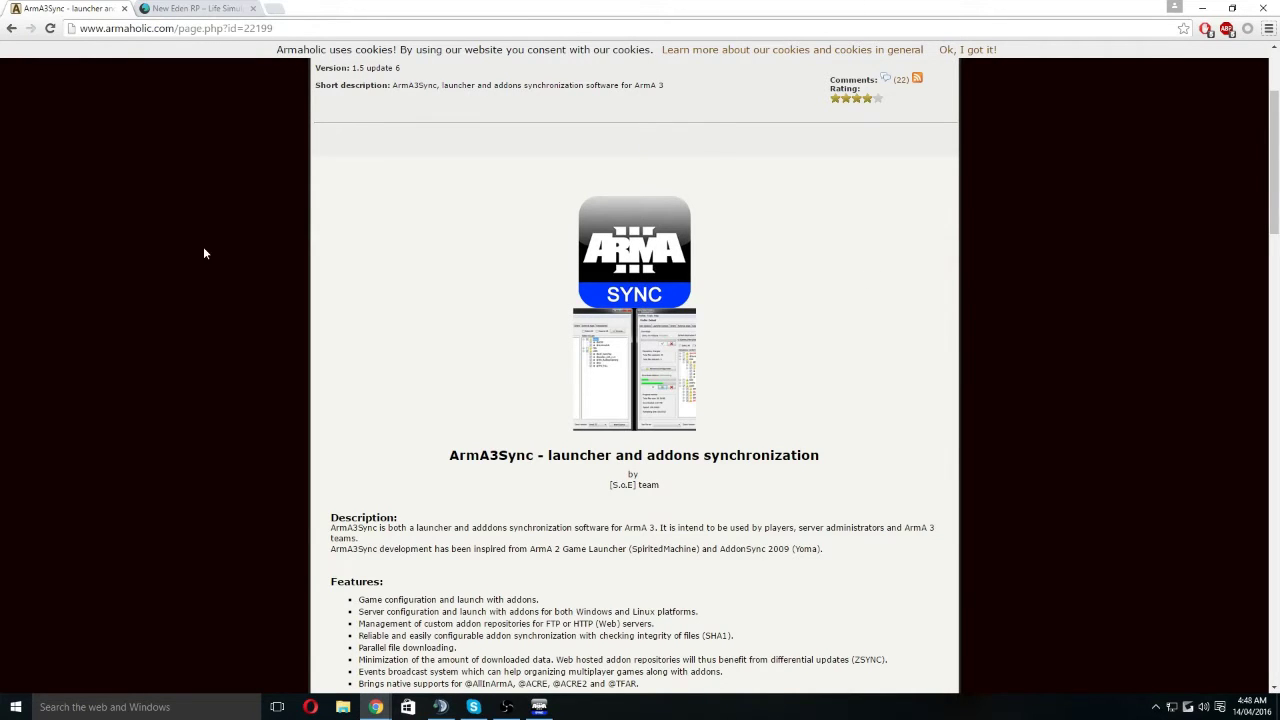
Step: Look through the ArmA3Sync page on Armaholic down to its download link
scroll(469, 314, down, 7)
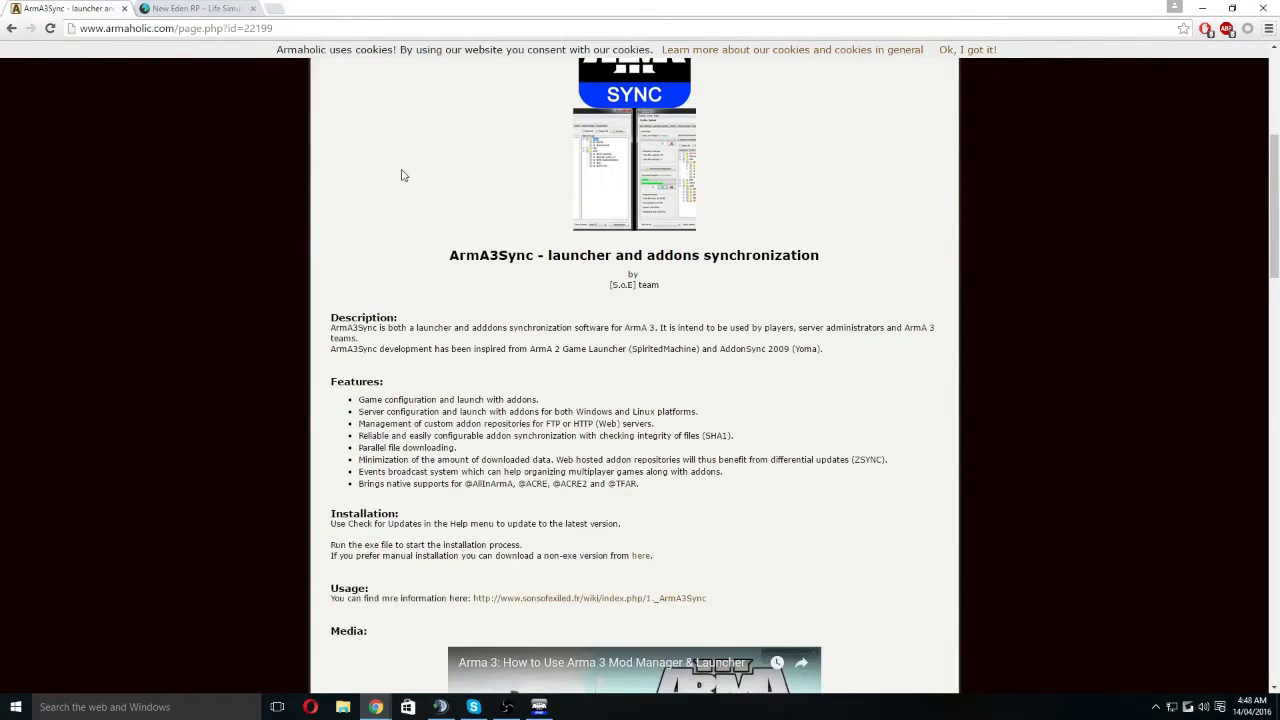
scroll(395, 219, down, 15)
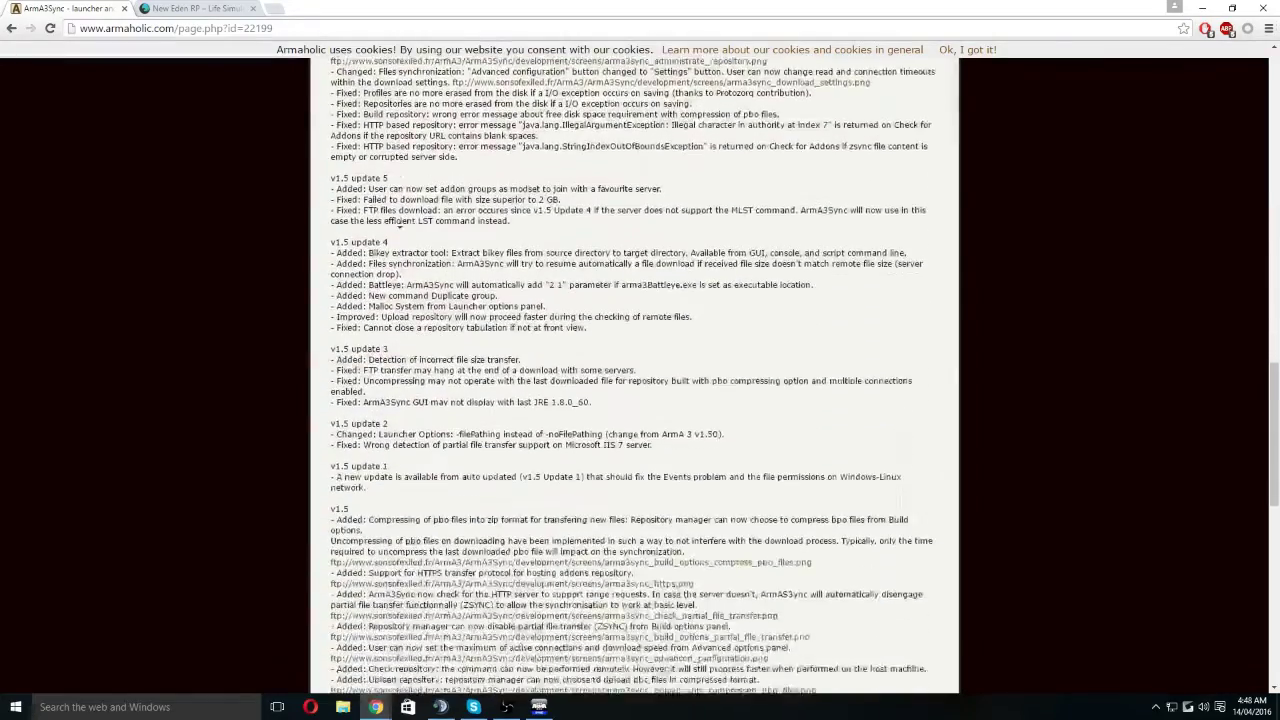
scroll(400, 225, down, 3)
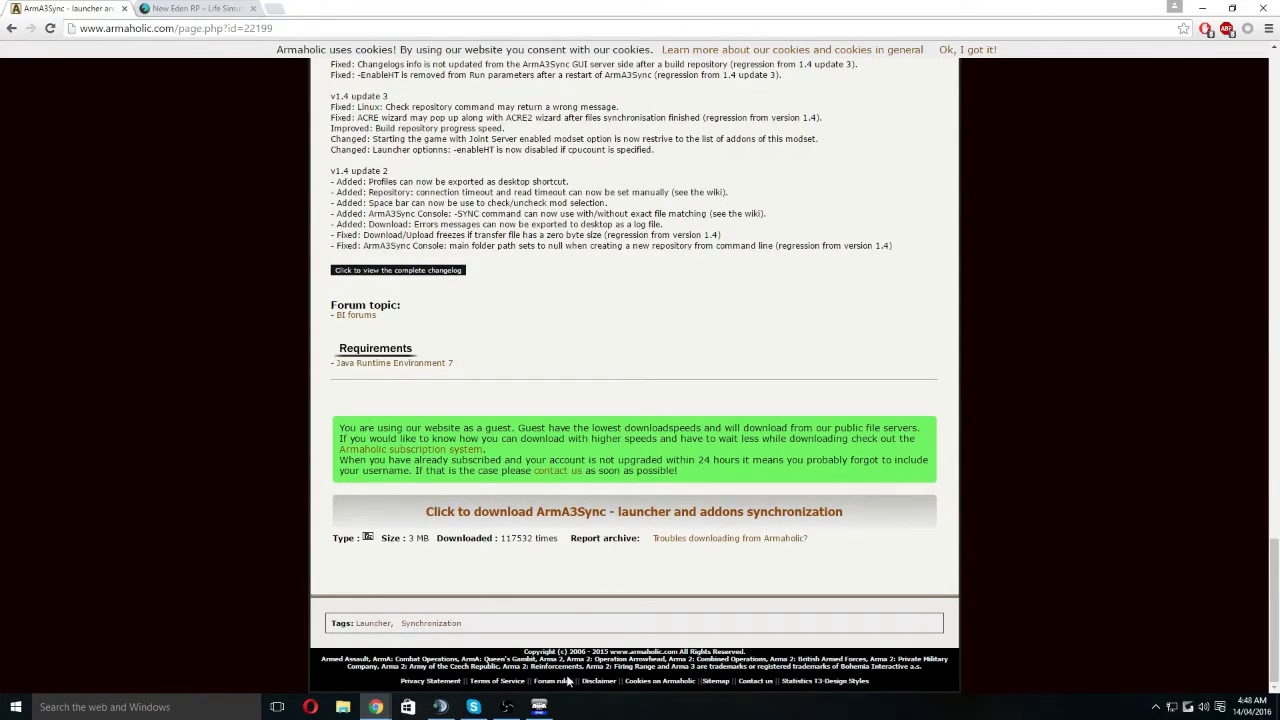
Step: Switch to ArmA3Sync and start a new addon repository
click(539, 707)
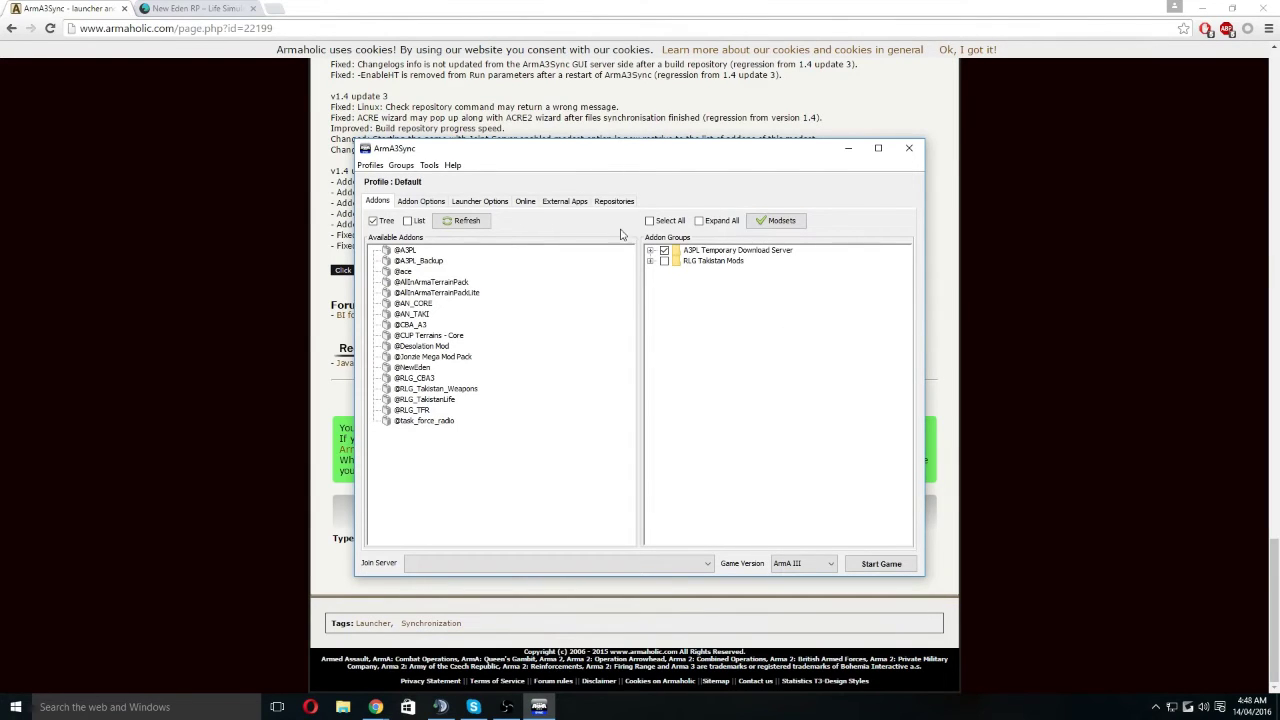
click(614, 201)
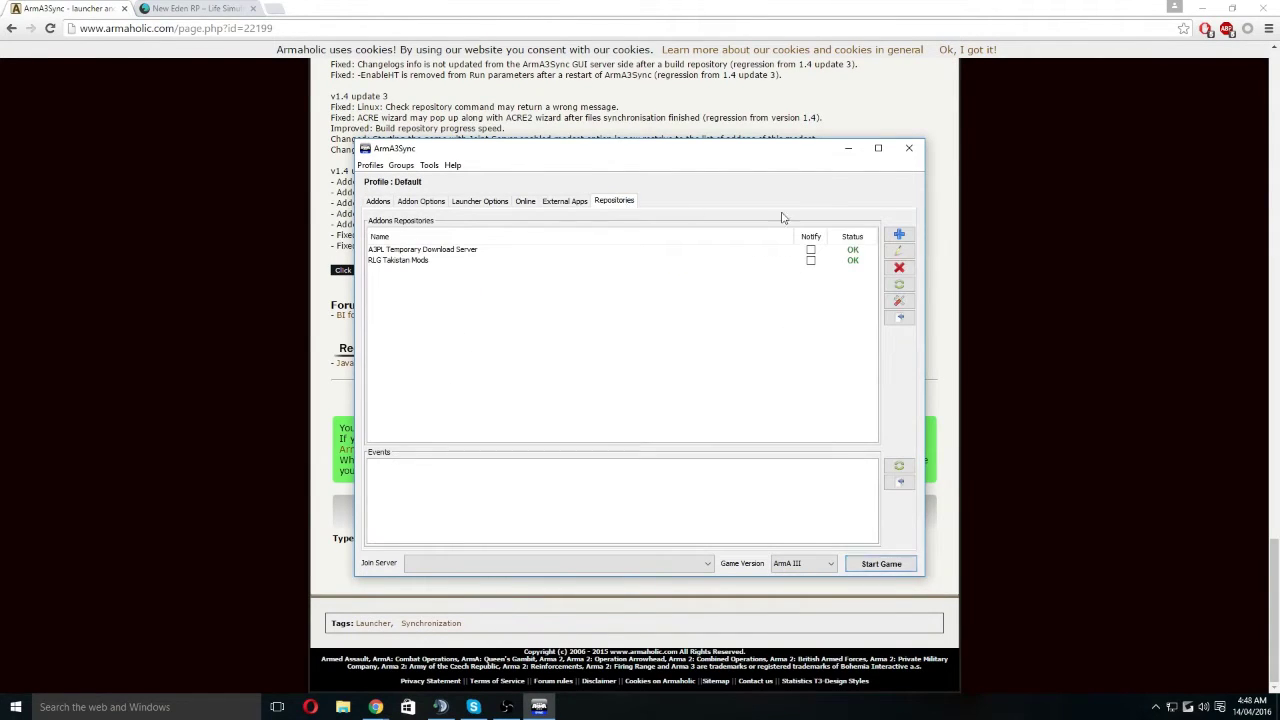
click(898, 235)
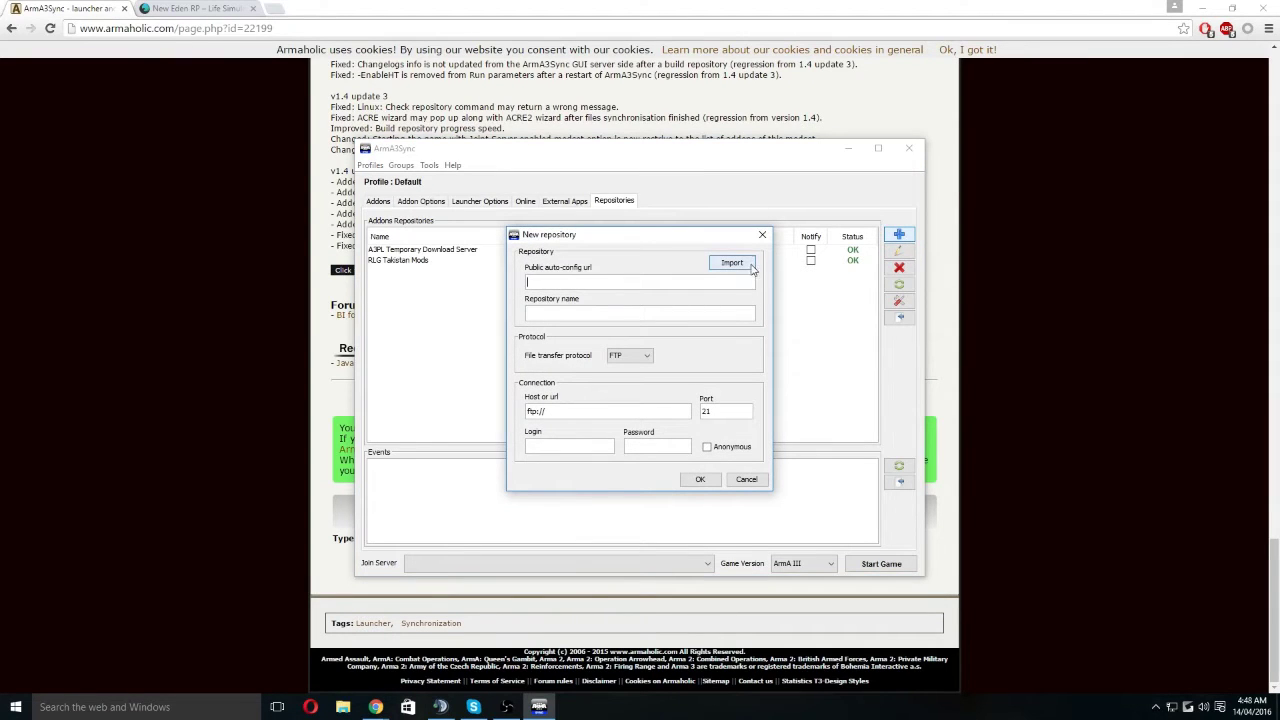
Step: Switch to the browser and open the "Arma 3 Sync Repo Download/Install" topic in the New Eden RP forum's Community Information section
click(190, 8)
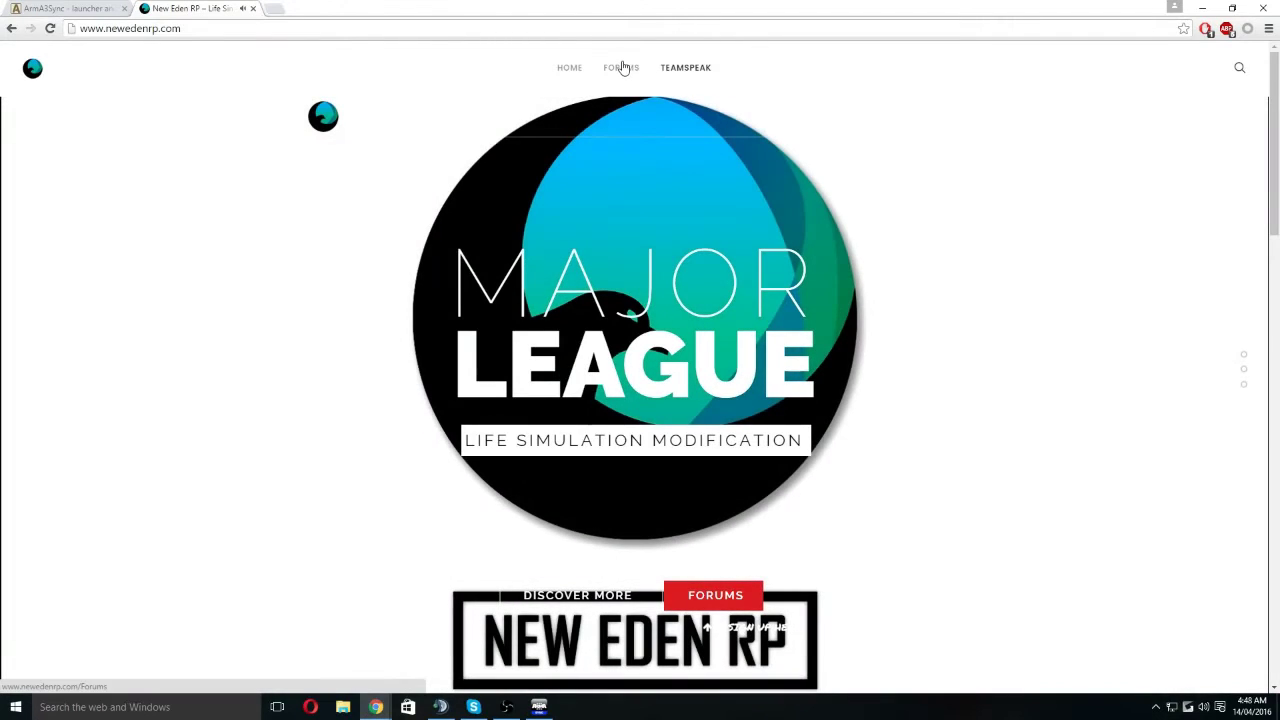
click(622, 67)
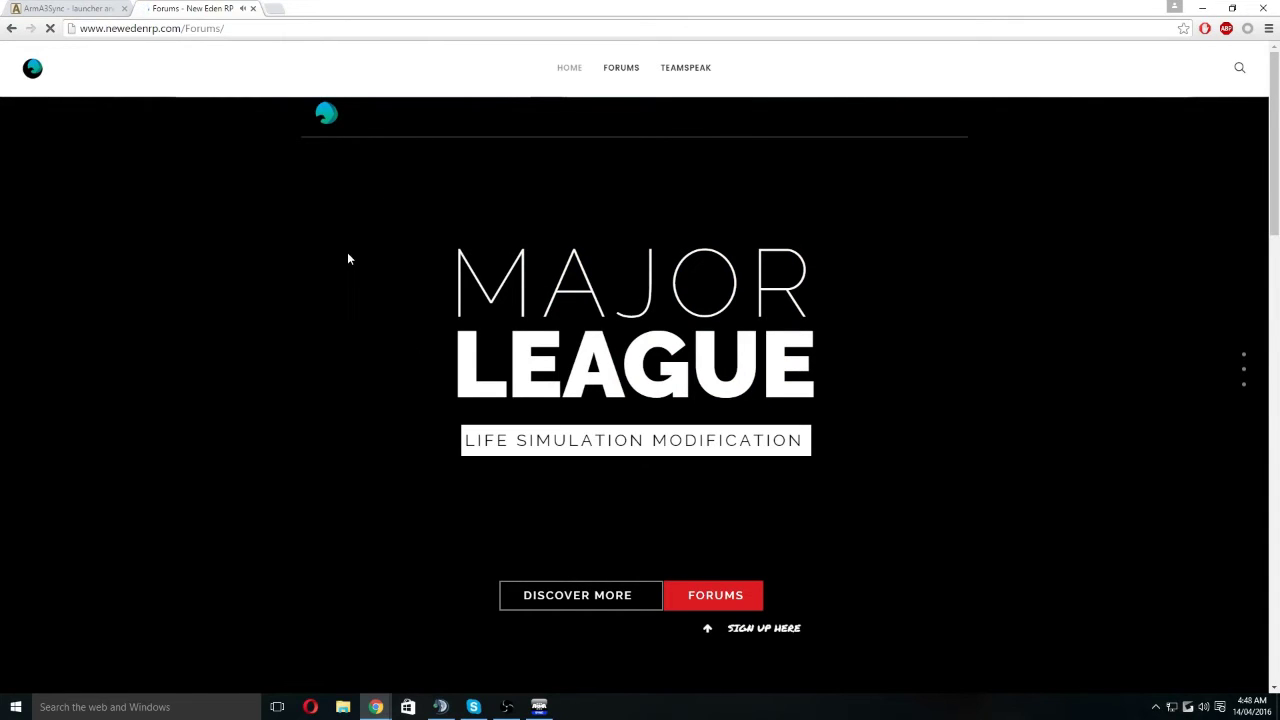
scroll(133, 387, down, 5)
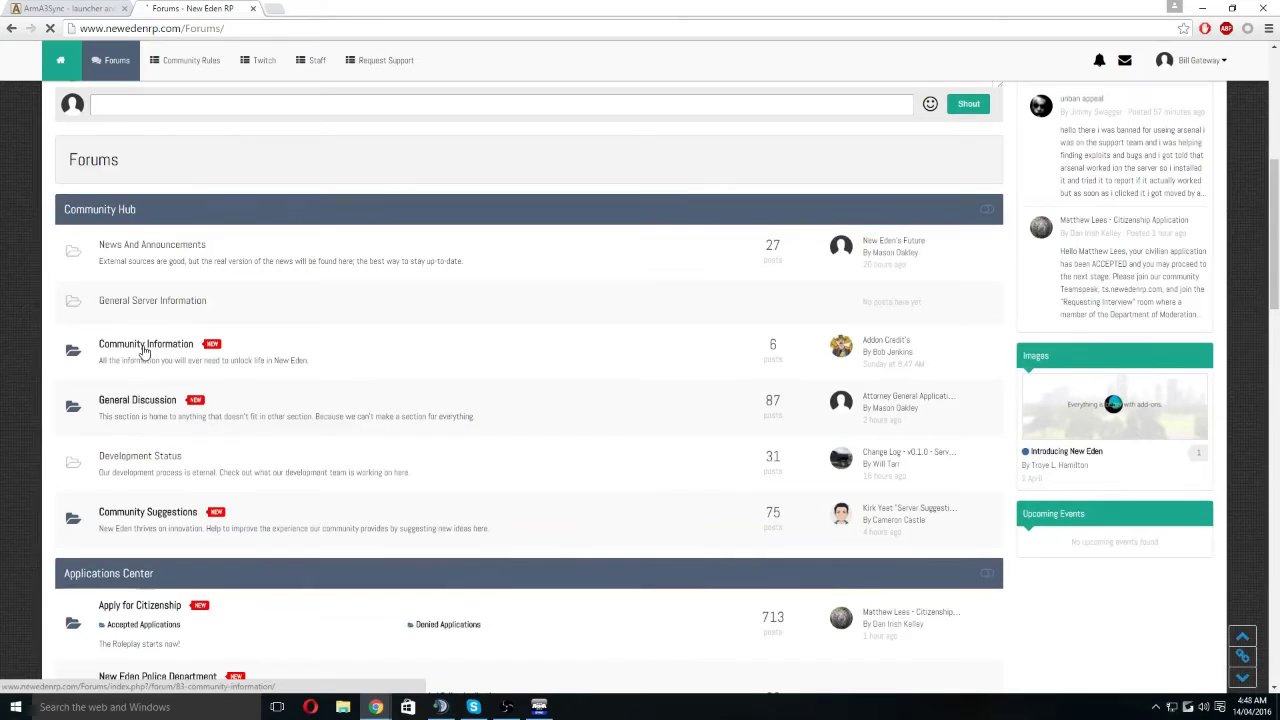
click(145, 345)
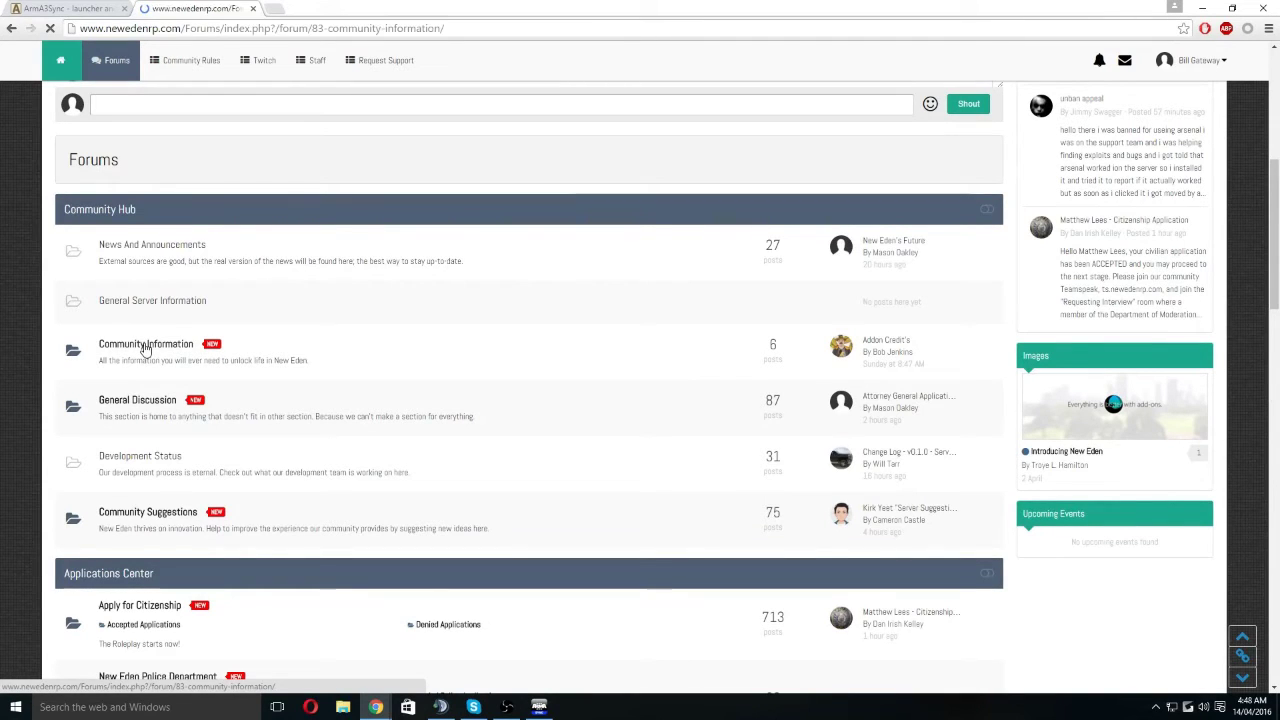
scroll(144, 350, down, 3)
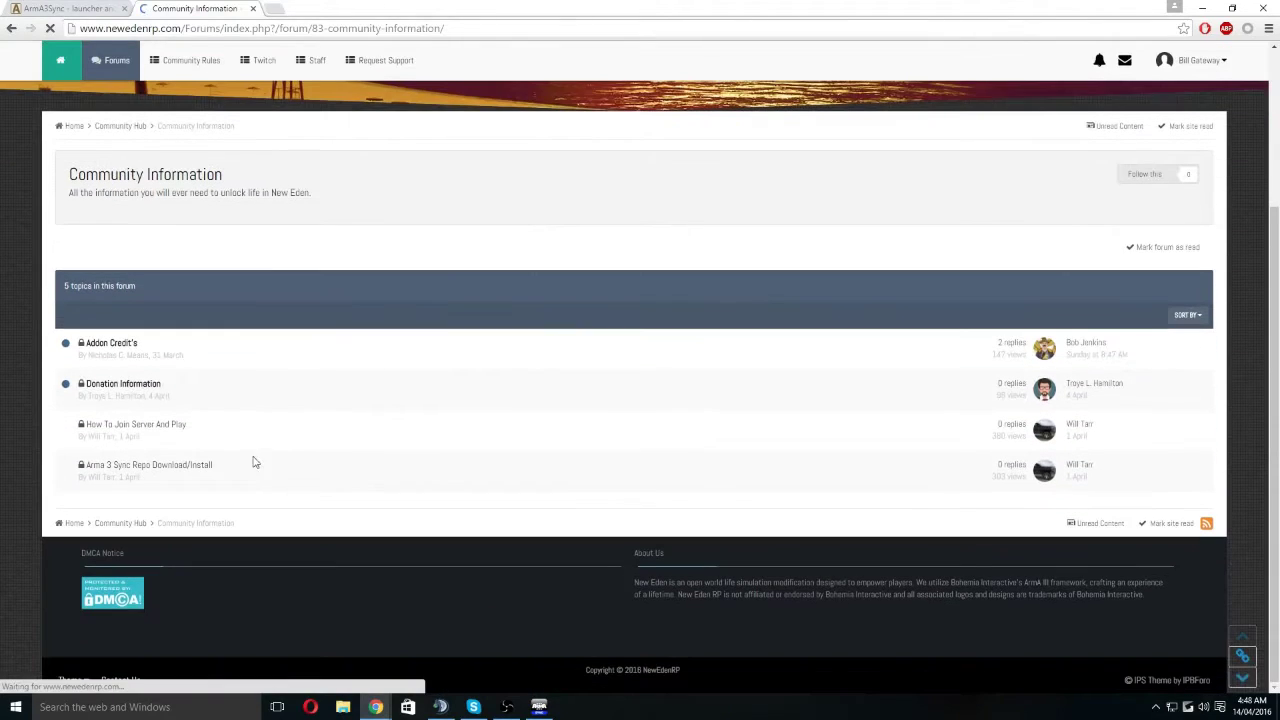
click(156, 465)
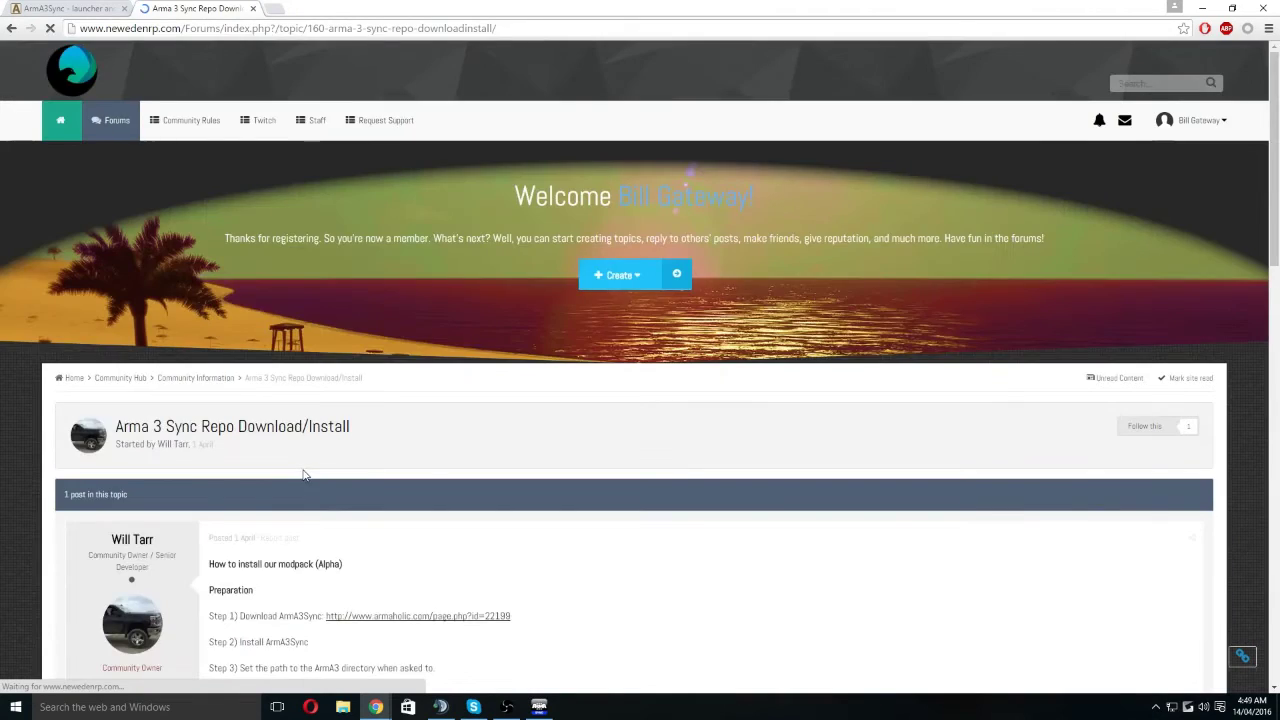
scroll(329, 477, down, 3)
drag(525, 373, 484, 376)
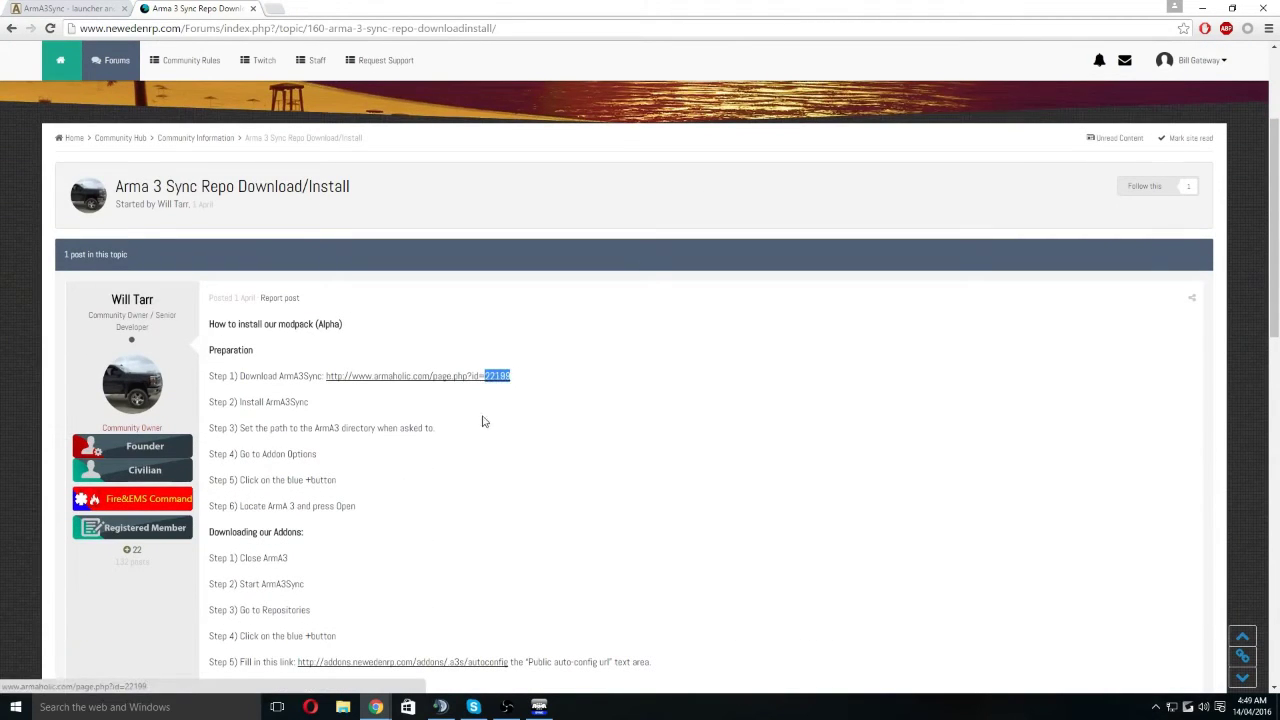
scroll(482, 425, down, 1)
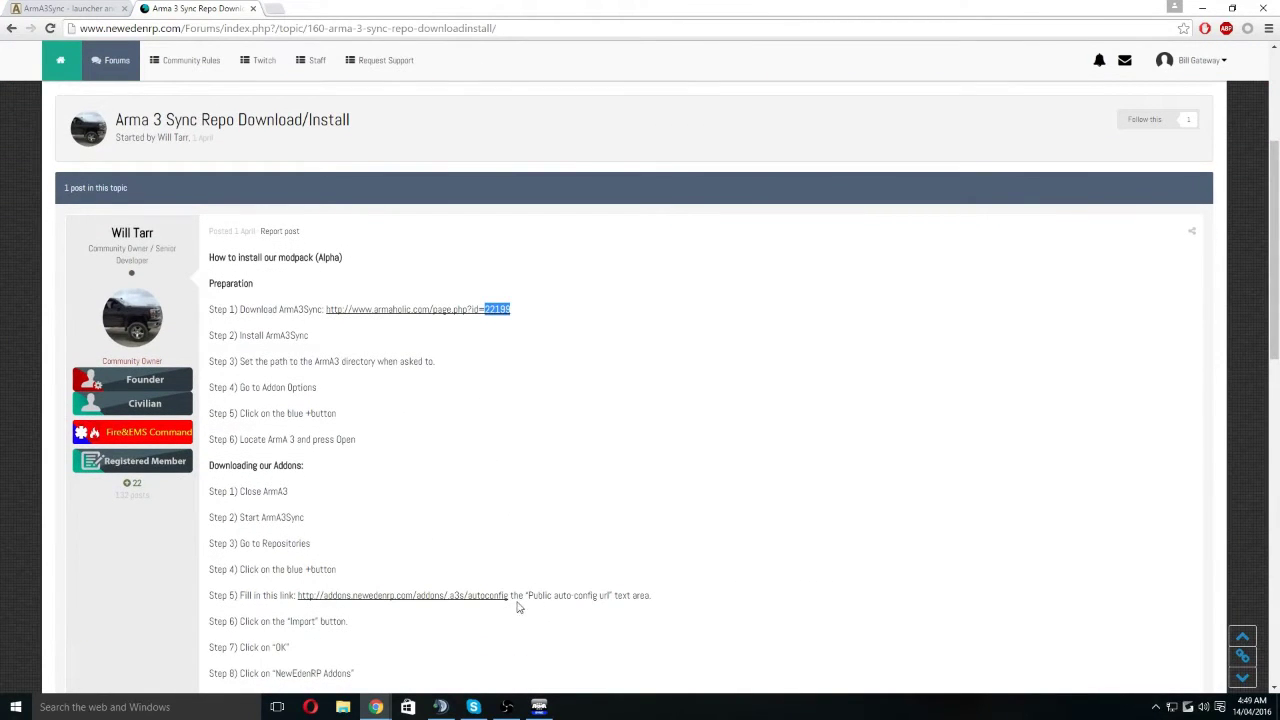
drag(511, 598, 298, 600)
key(ctrl+c)
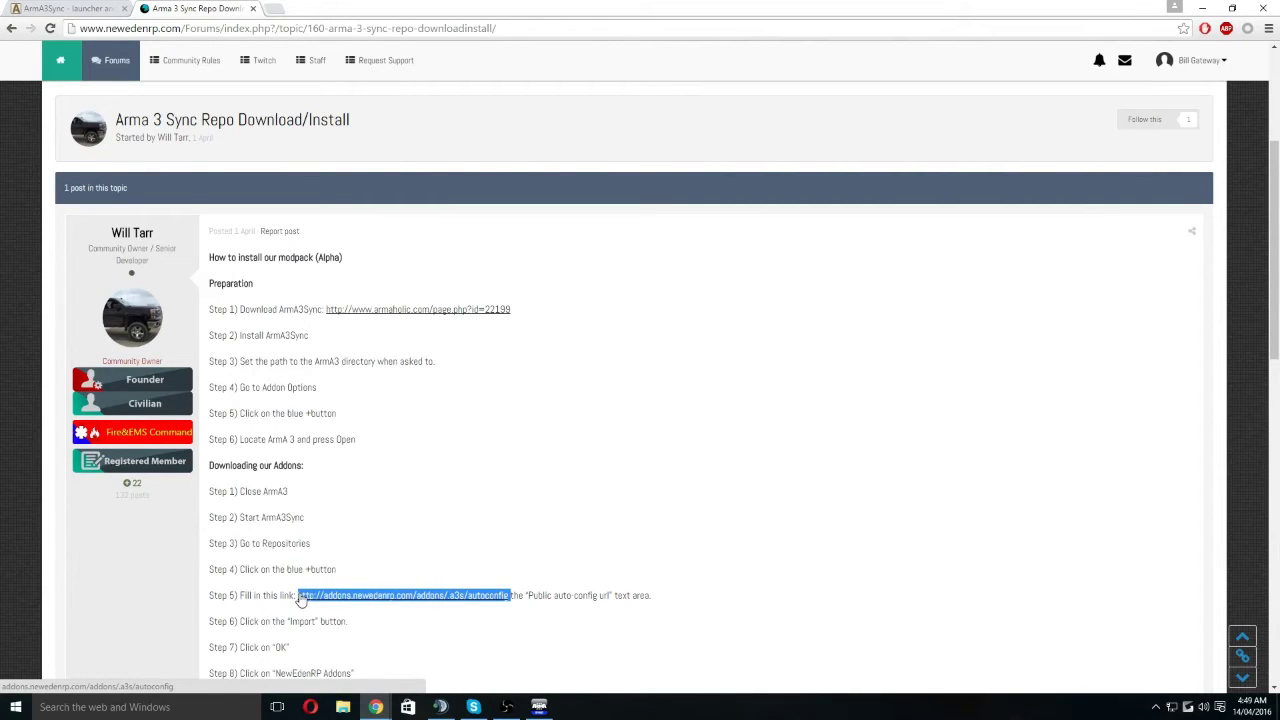
click(540, 707)
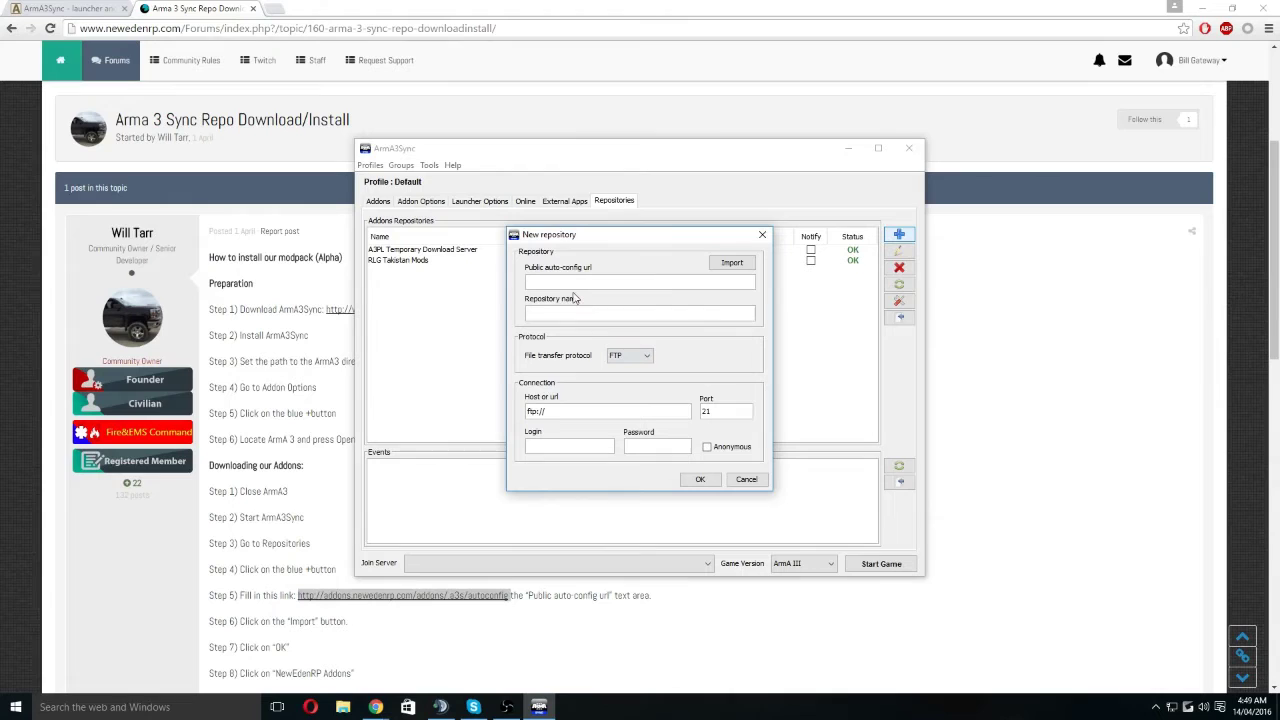
key(ctrl+v)
click(724, 263)
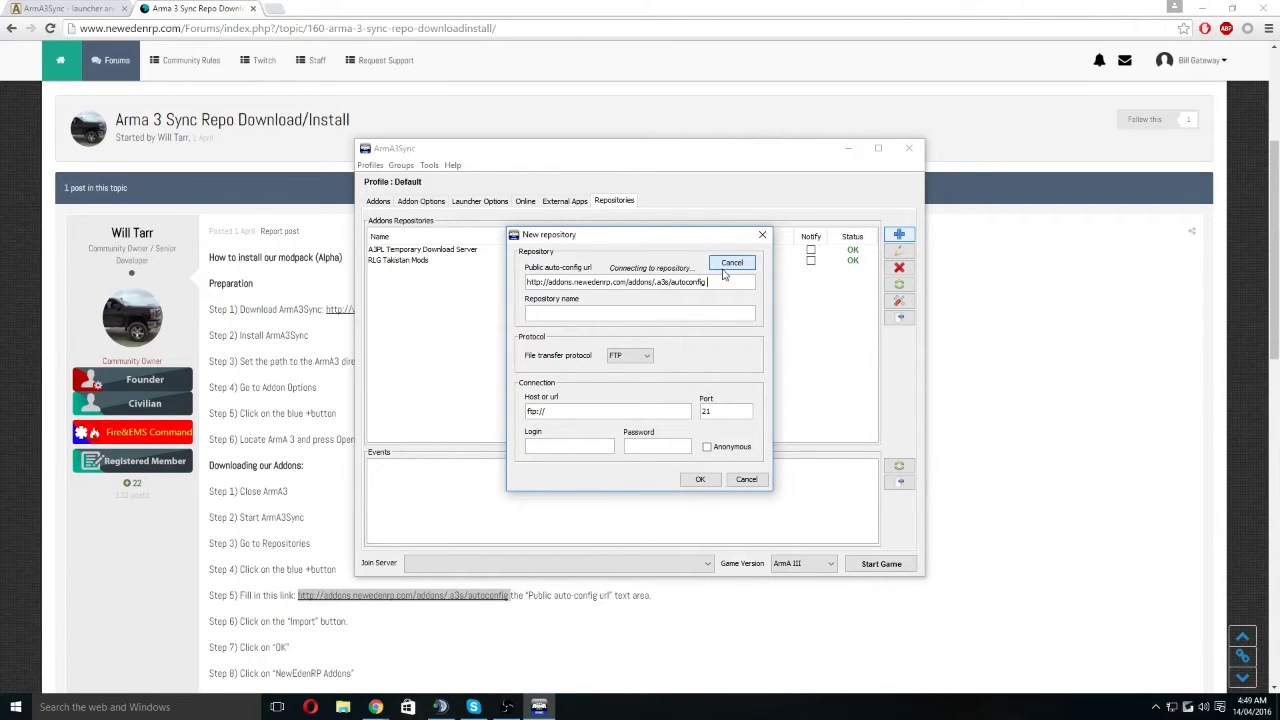
click(701, 479)
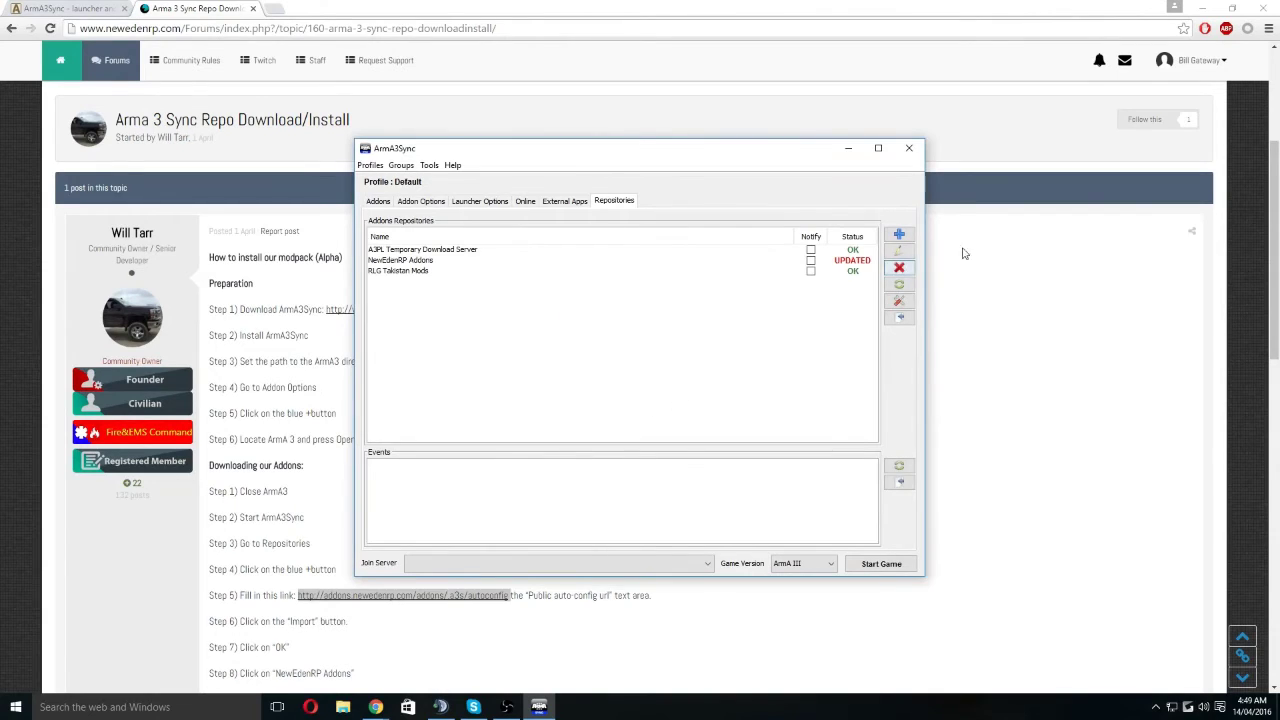
click(397, 263)
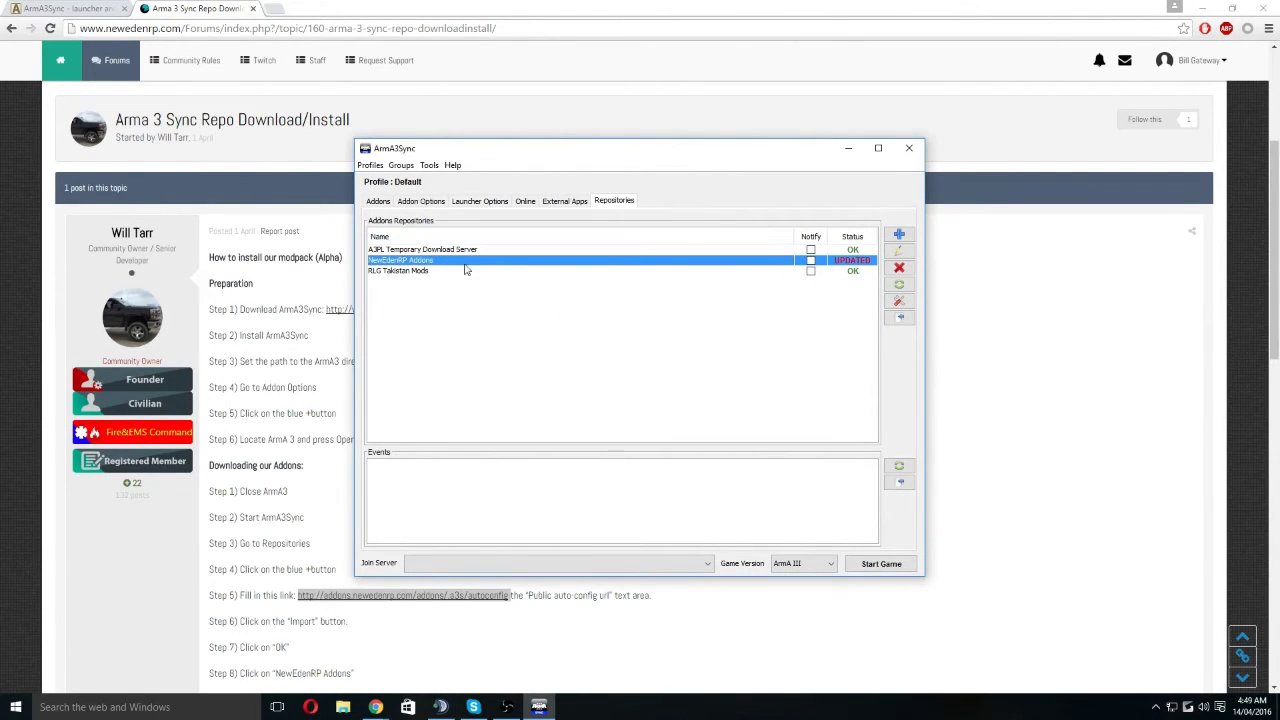
click(898, 318)
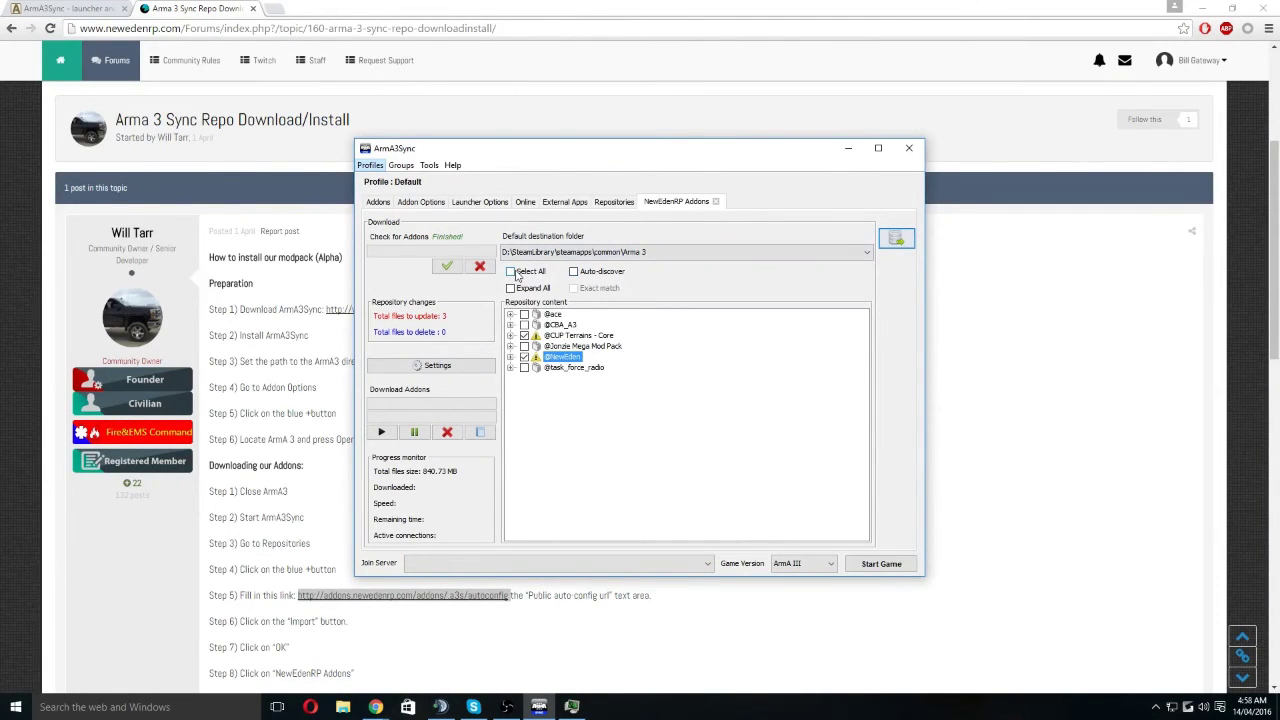
click(511, 271)
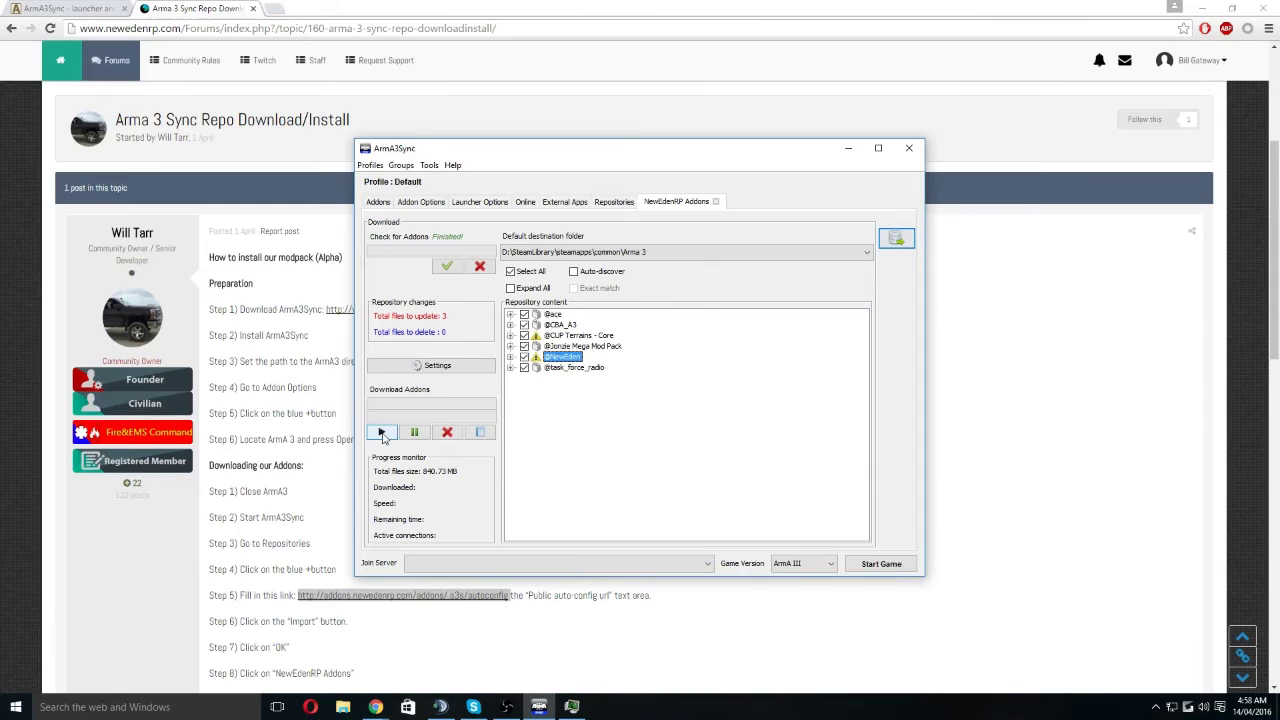
click(526, 369)
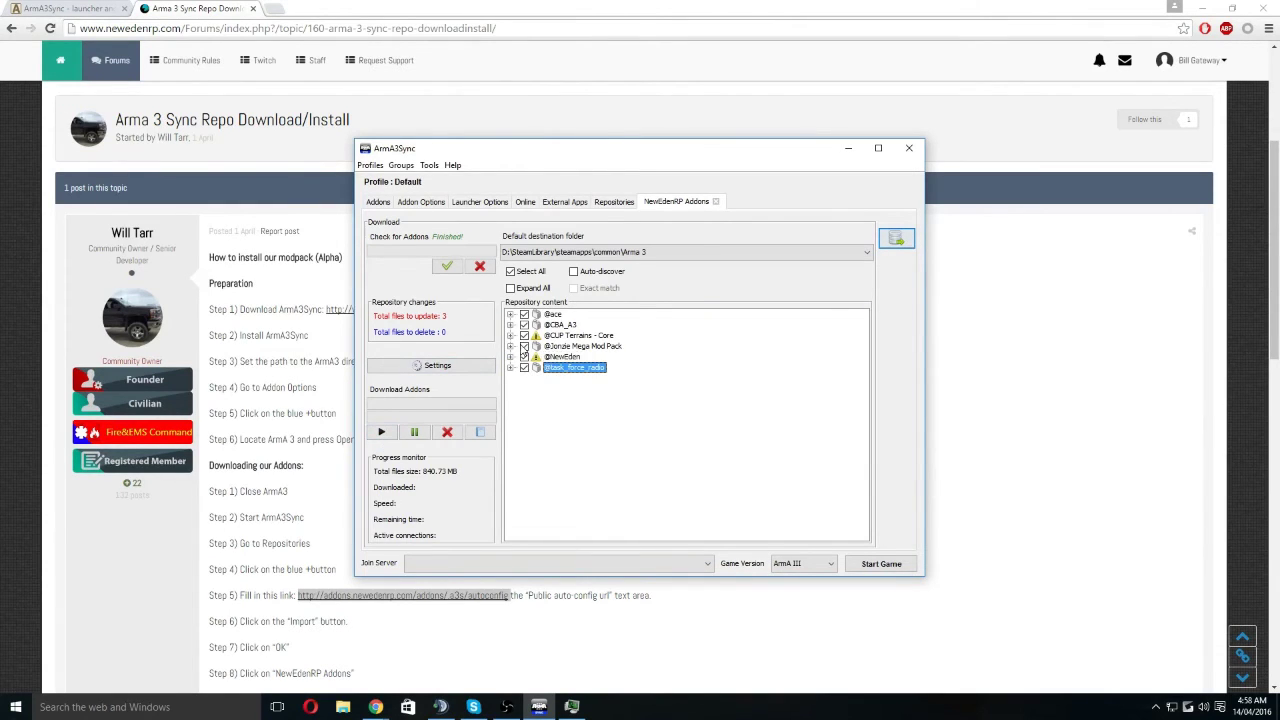
click(524, 347)
click(525, 368)
click(524, 325)
click(524, 315)
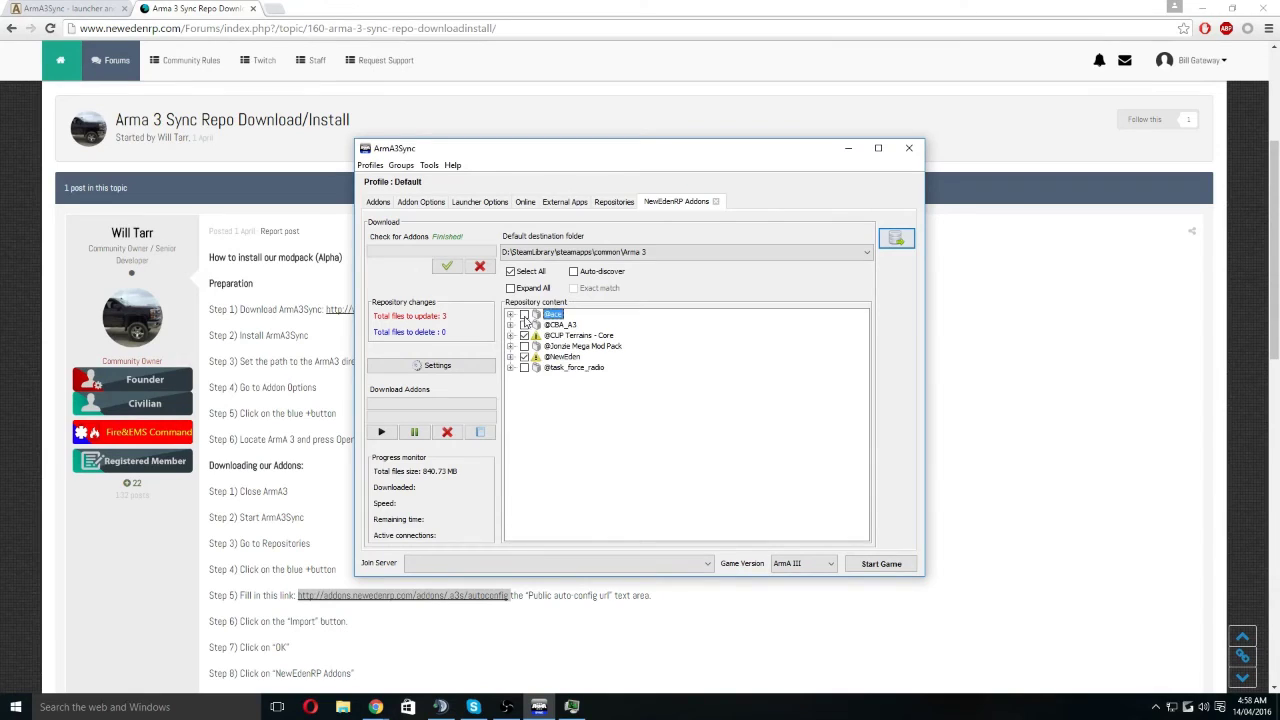
click(381, 433)
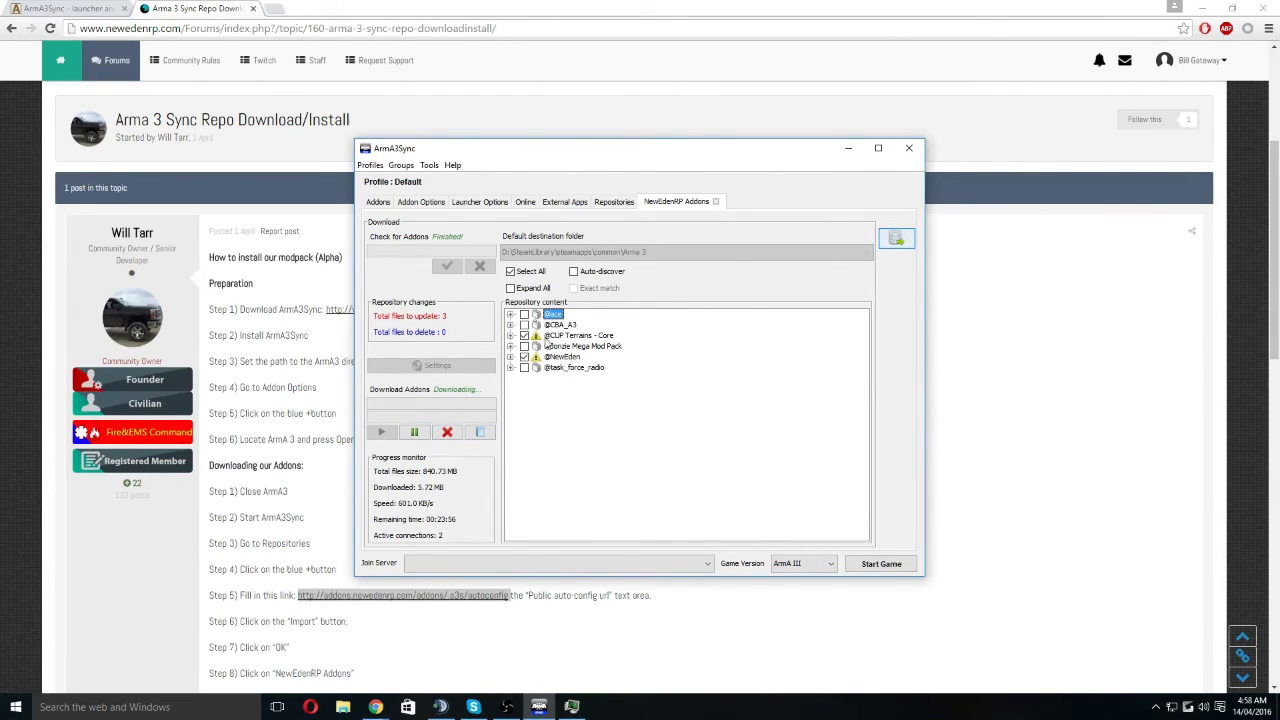
Step: Add an addon group from the NewEdenRP Addons repository modset
click(384, 202)
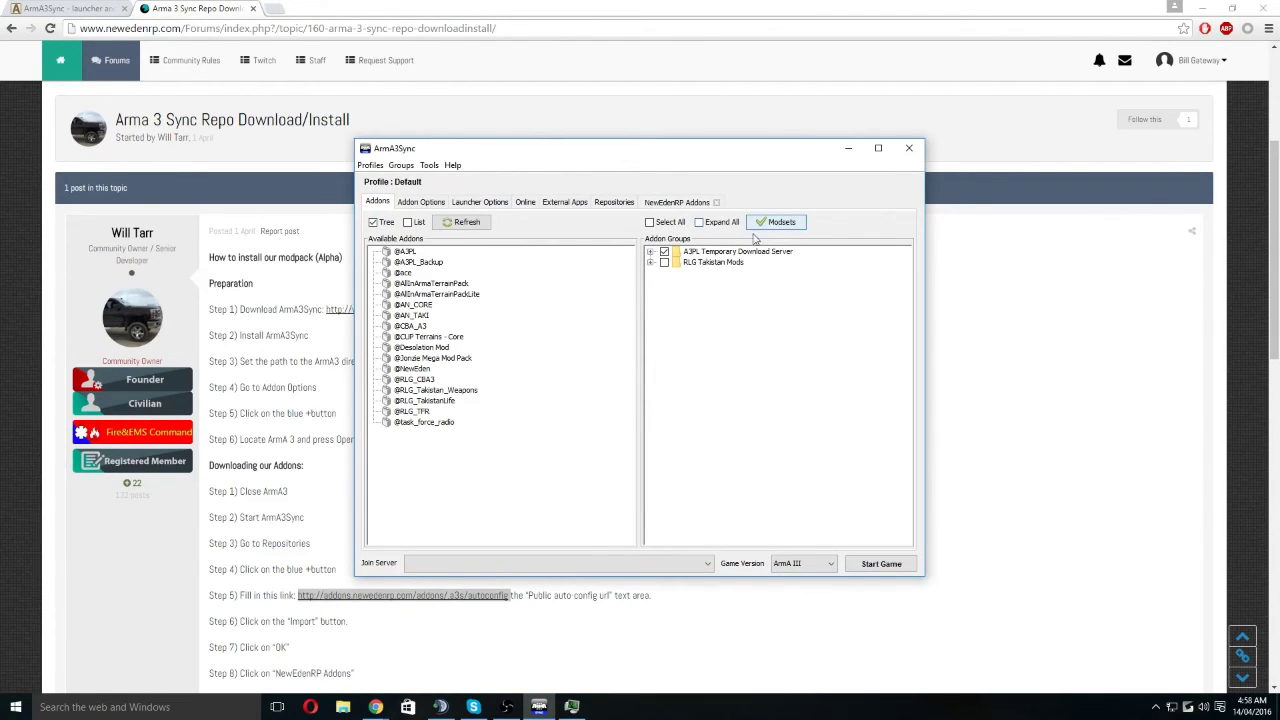
click(767, 224)
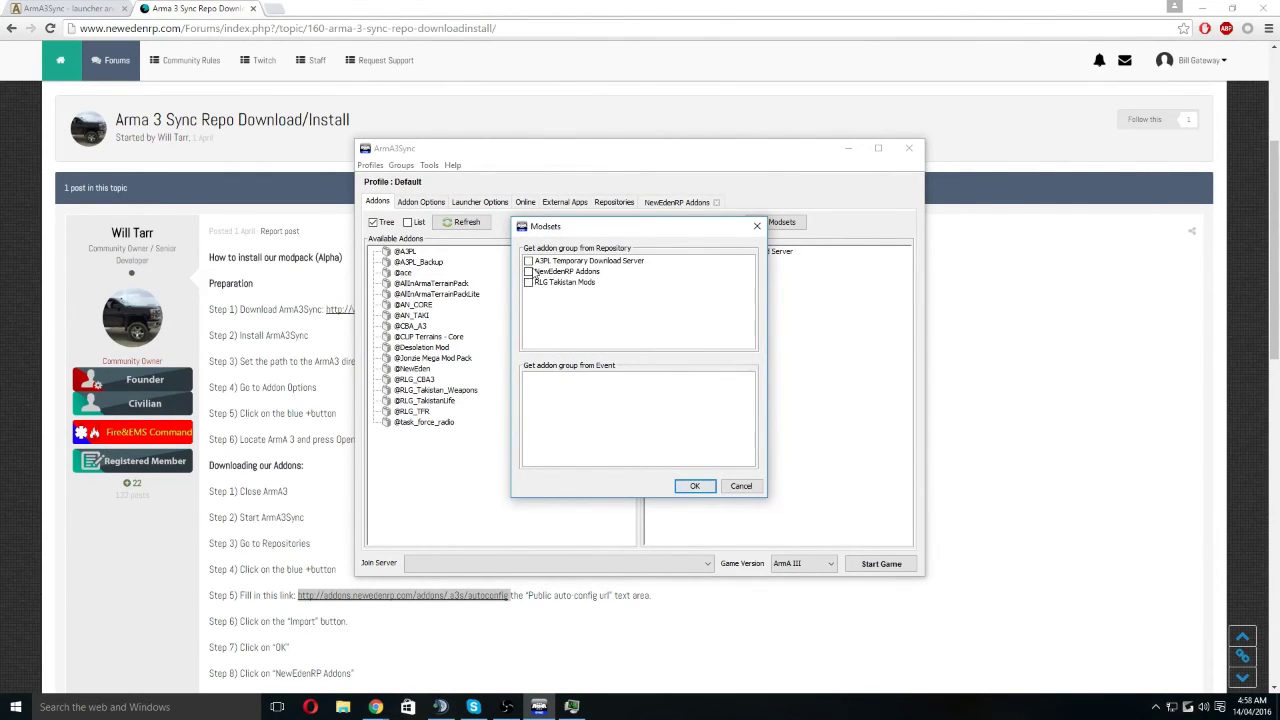
click(529, 272)
click(692, 486)
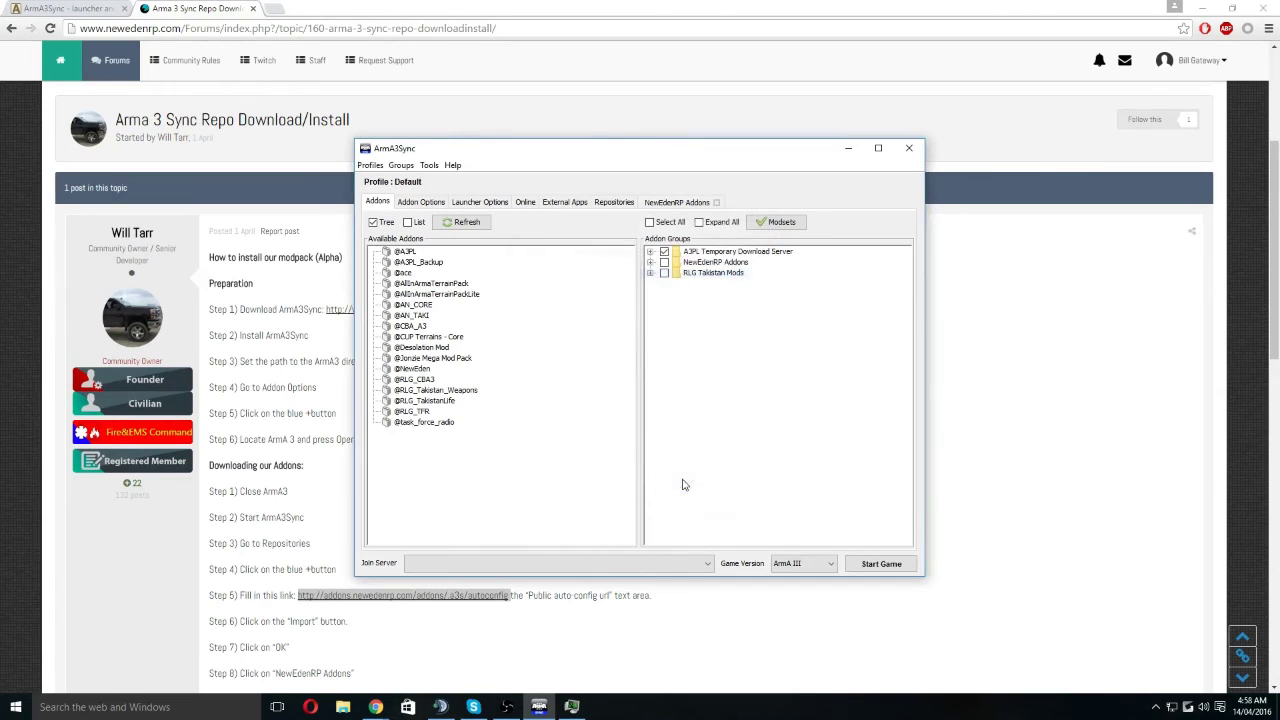
Step: Disable the A3PL Temporary Download Server addon group, enable the NewEdenRP Addons group and check which addons it contains
click(664, 253)
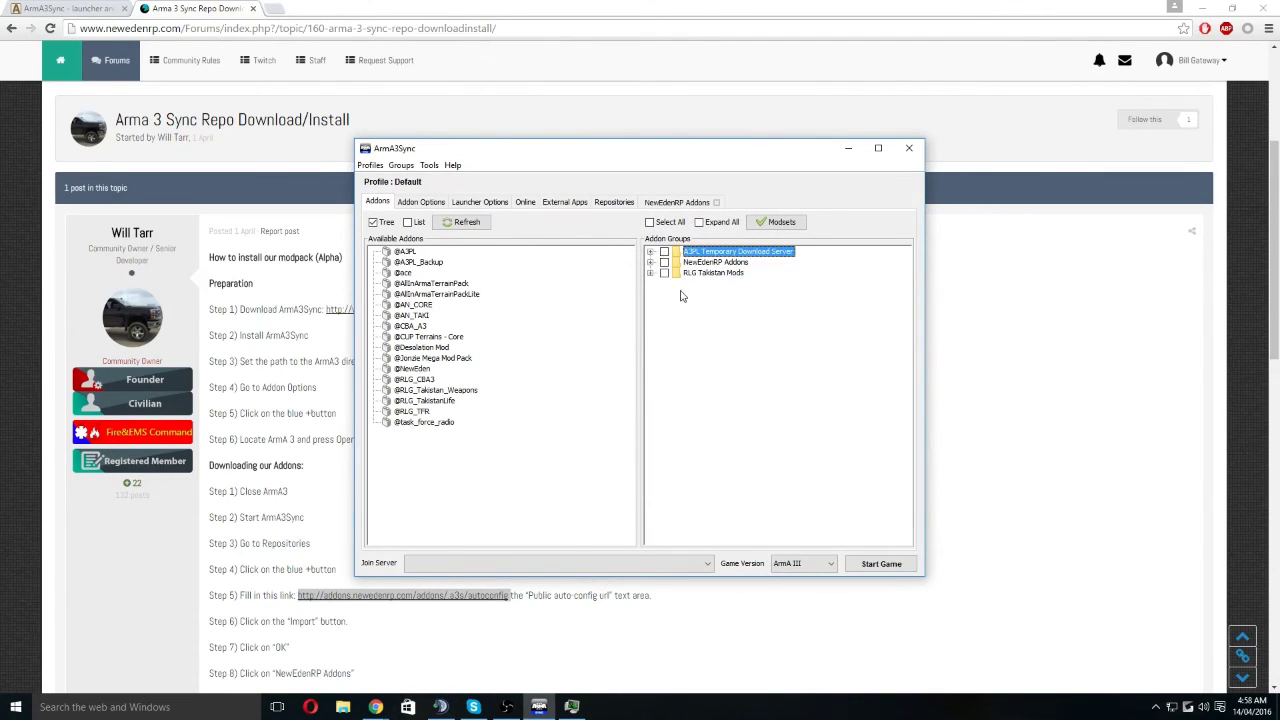
click(664, 262)
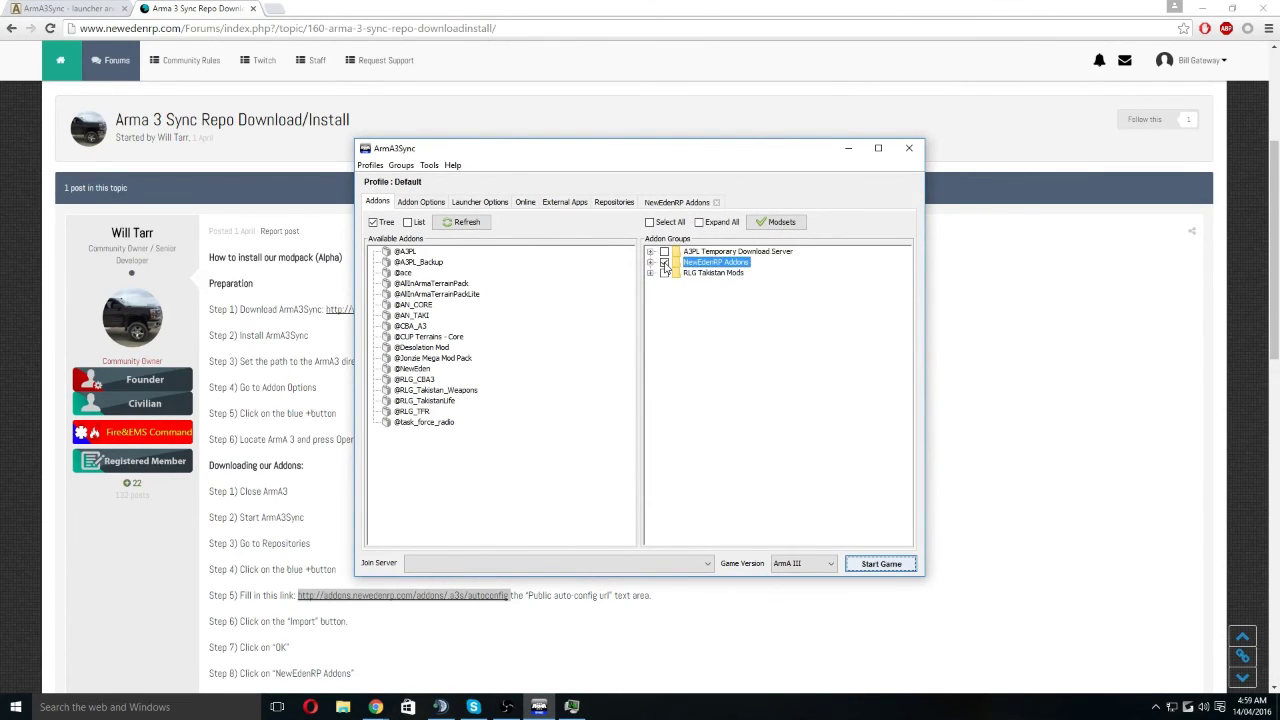
click(651, 263)
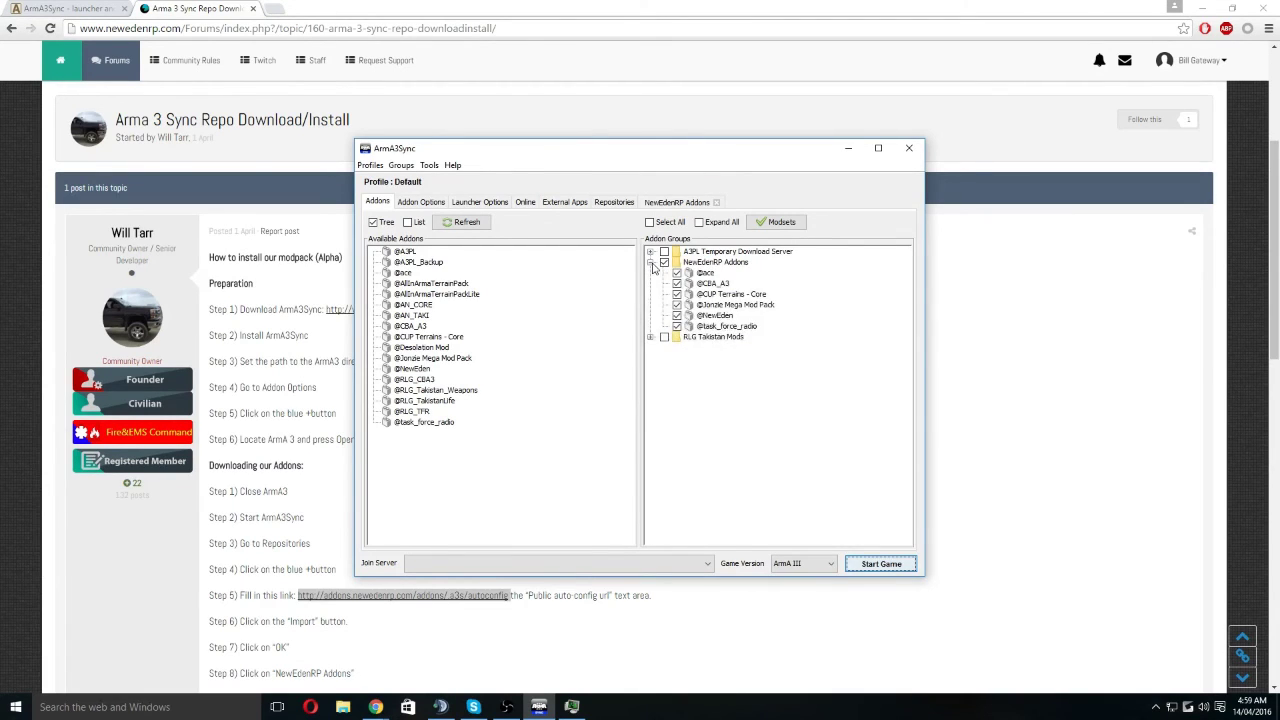
click(651, 263)
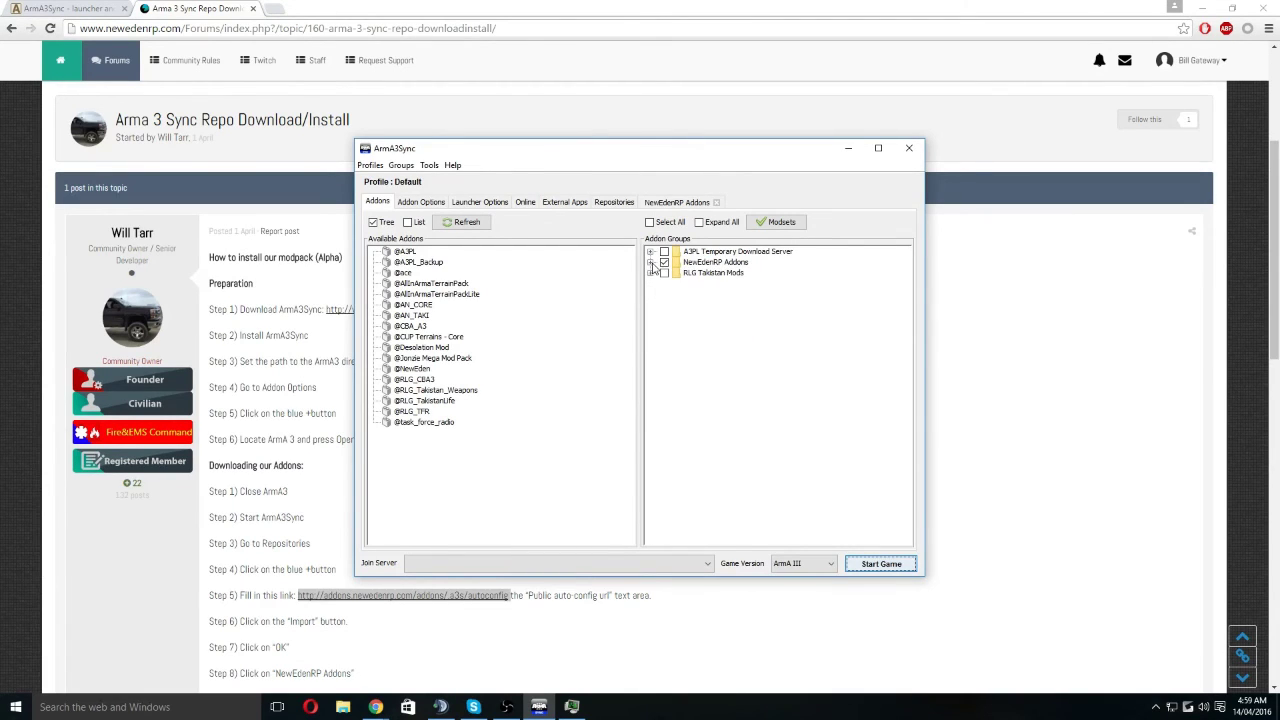
Step: Set the ArmA III executable location to arma3.exe in the Arma 3 folder and return to the addon groups
click(466, 203)
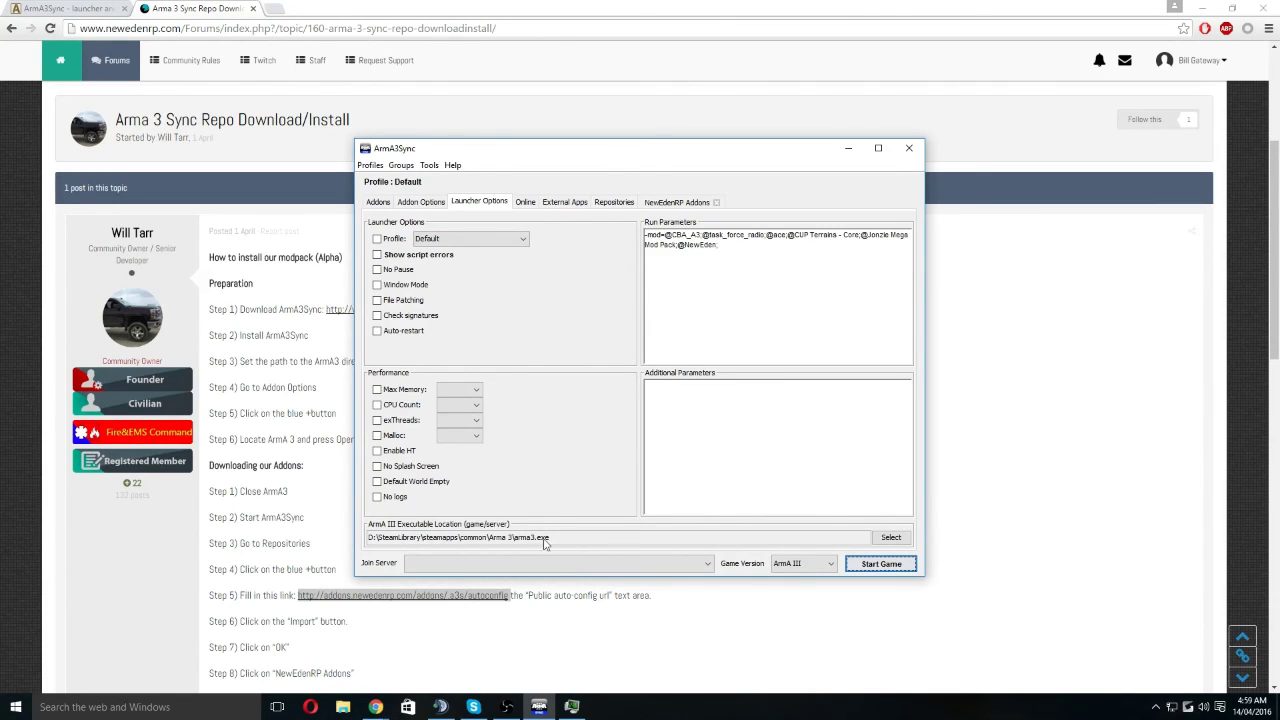
click(889, 542)
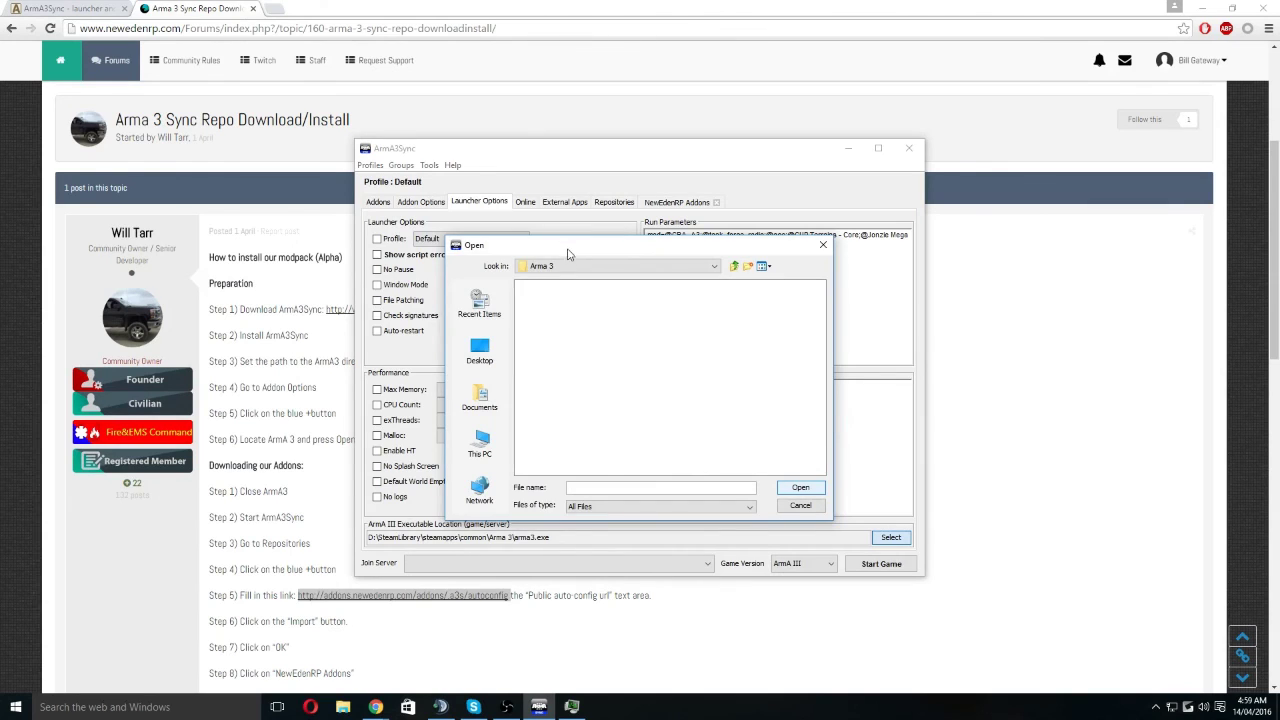
drag(568, 253, 496, 256)
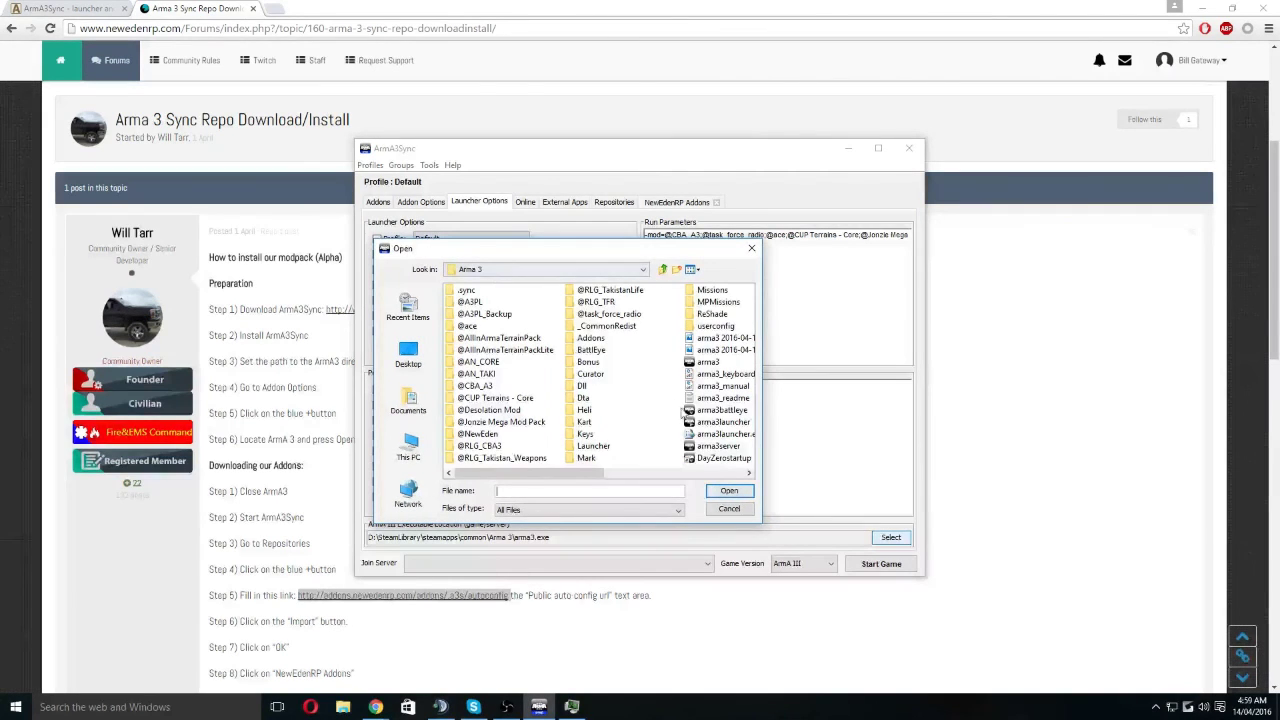
drag(586, 472, 659, 478)
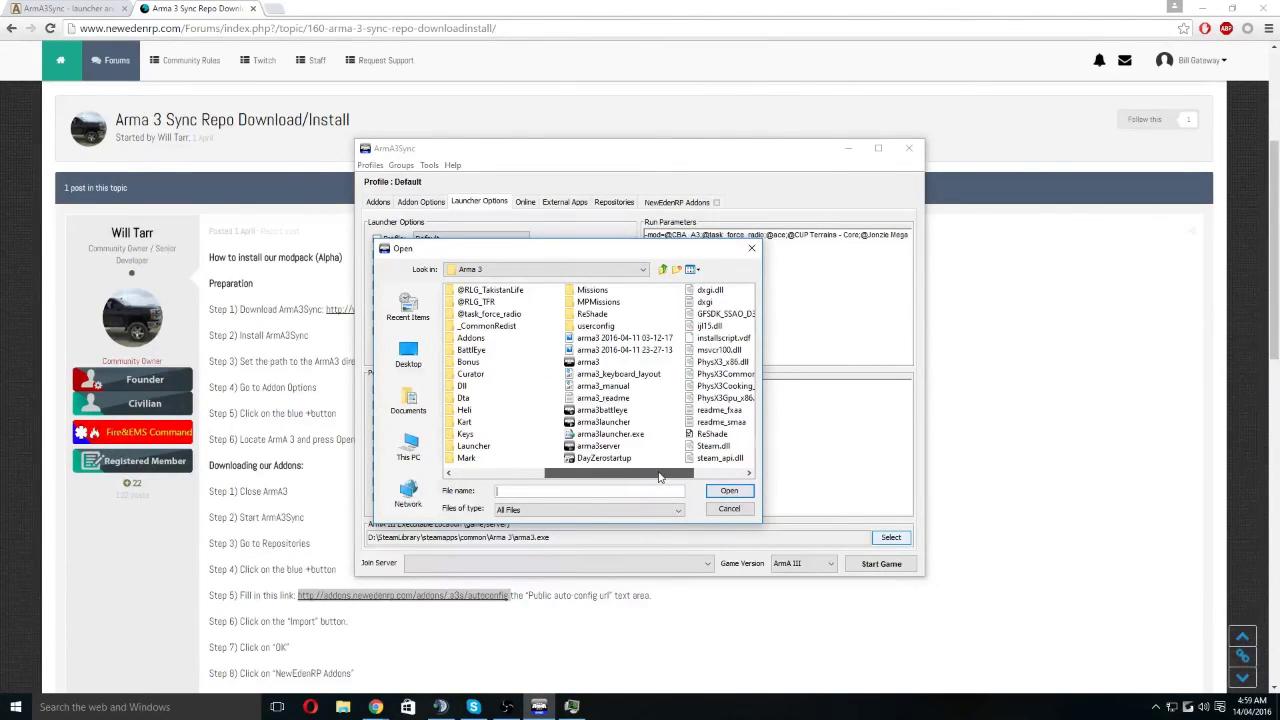
click(593, 362)
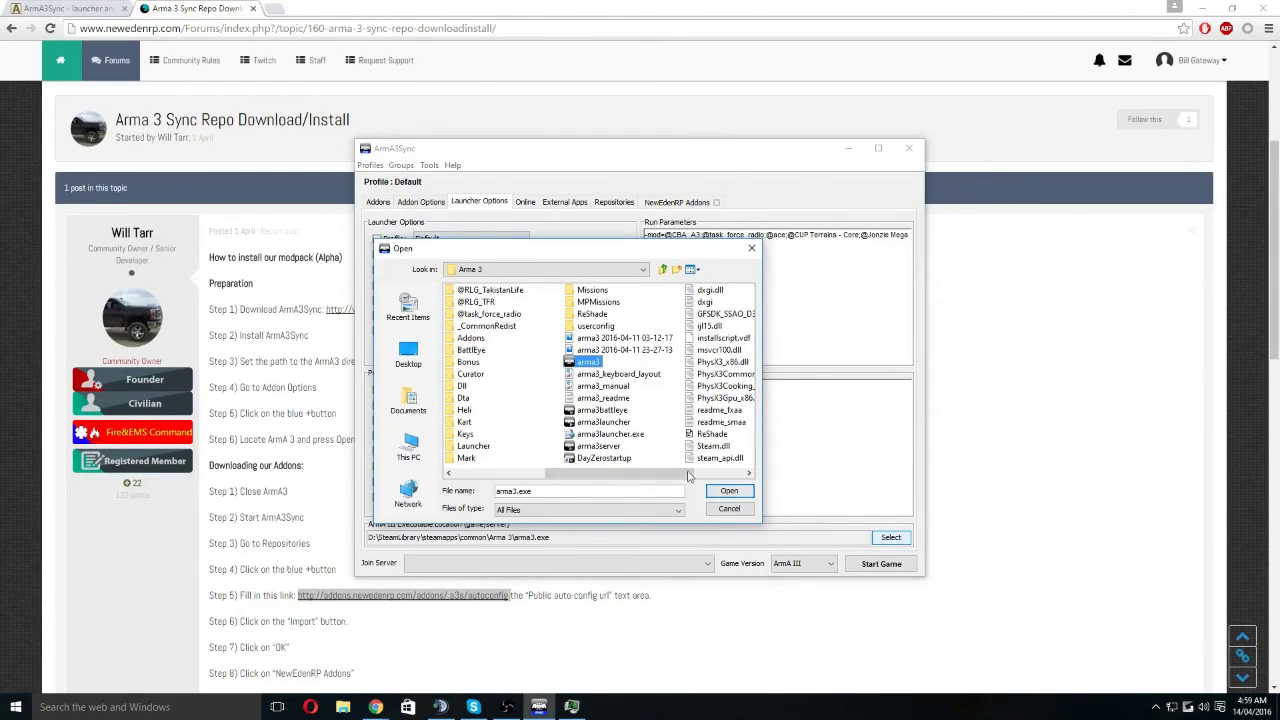
click(727, 492)
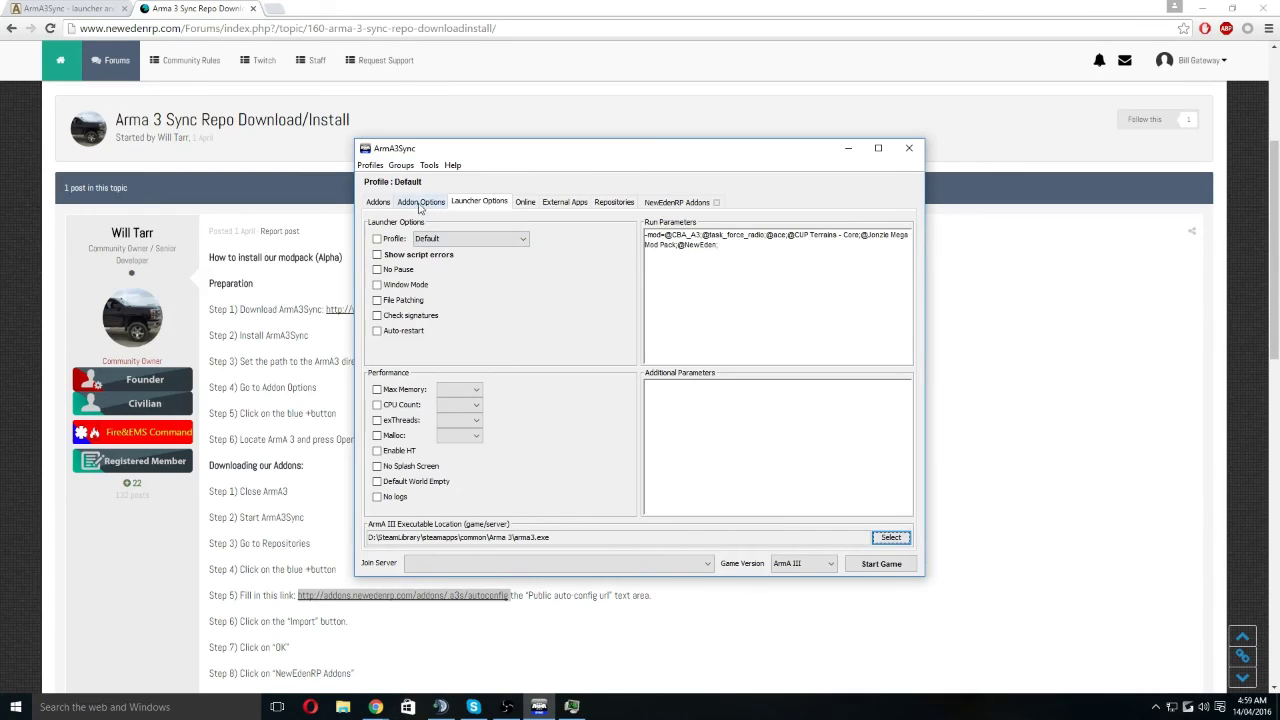
click(378, 203)
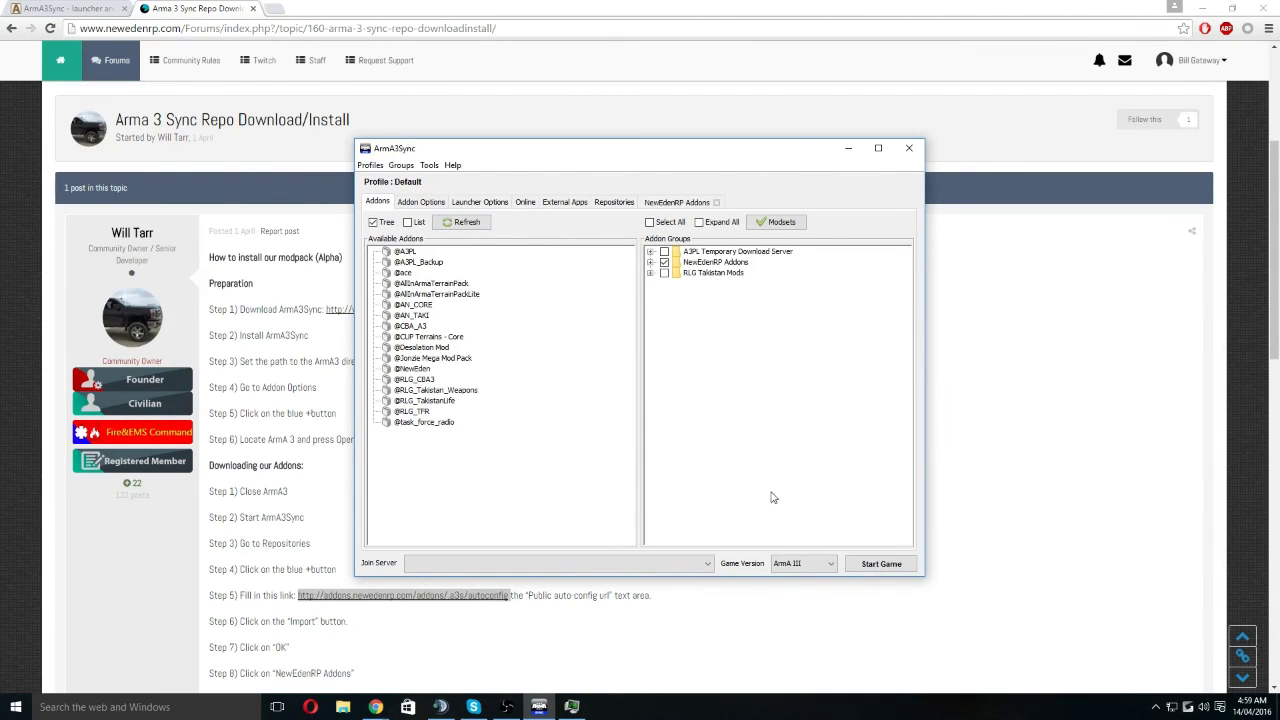